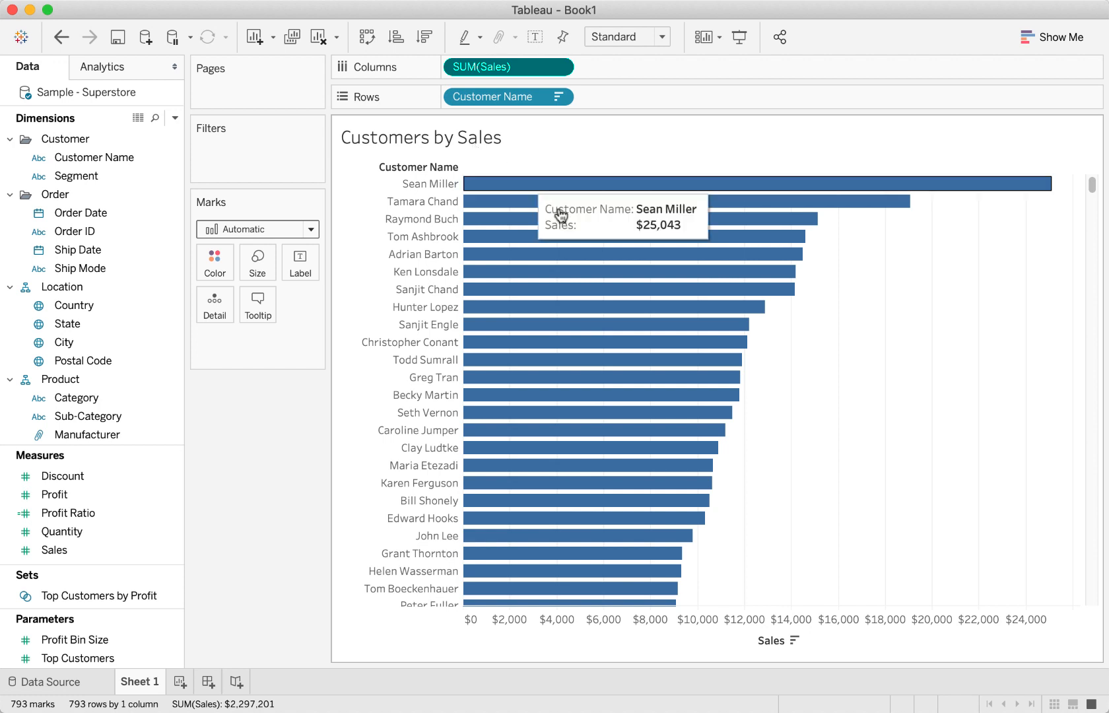
Step: Examine the customers' sales bars from the highest seller down through the long customer list
{"action": "mouse_move", "coordinate": [875, 184]}
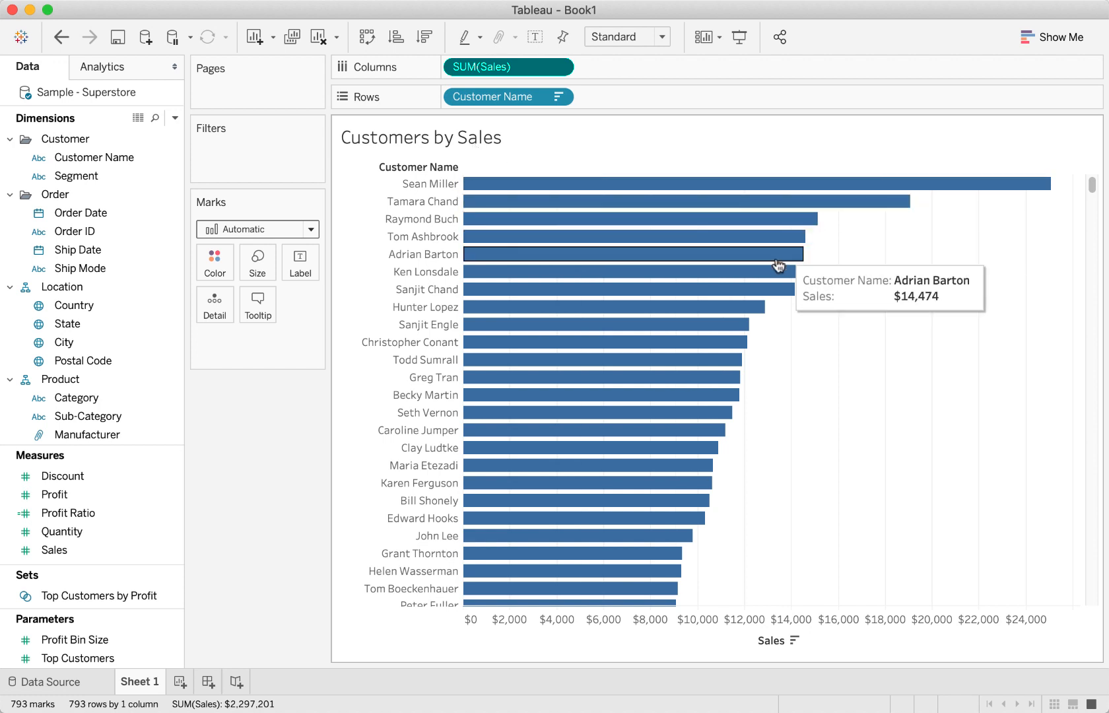
{"action": "mouse_move", "coordinate": [567, 201]}
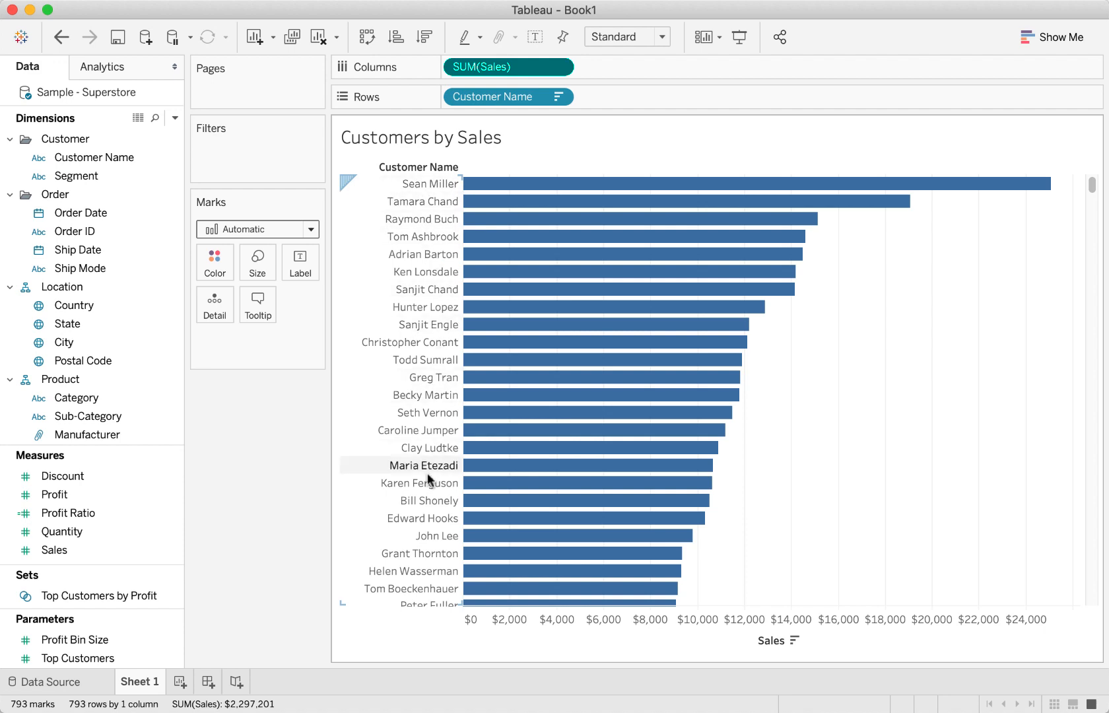
{"action": "scroll", "coordinate": [427, 473], "scroll_direction": "down", "scroll_amount": 15}
{"action": "scroll", "coordinate": [427, 473], "scroll_direction": "down", "scroll_amount": 20}
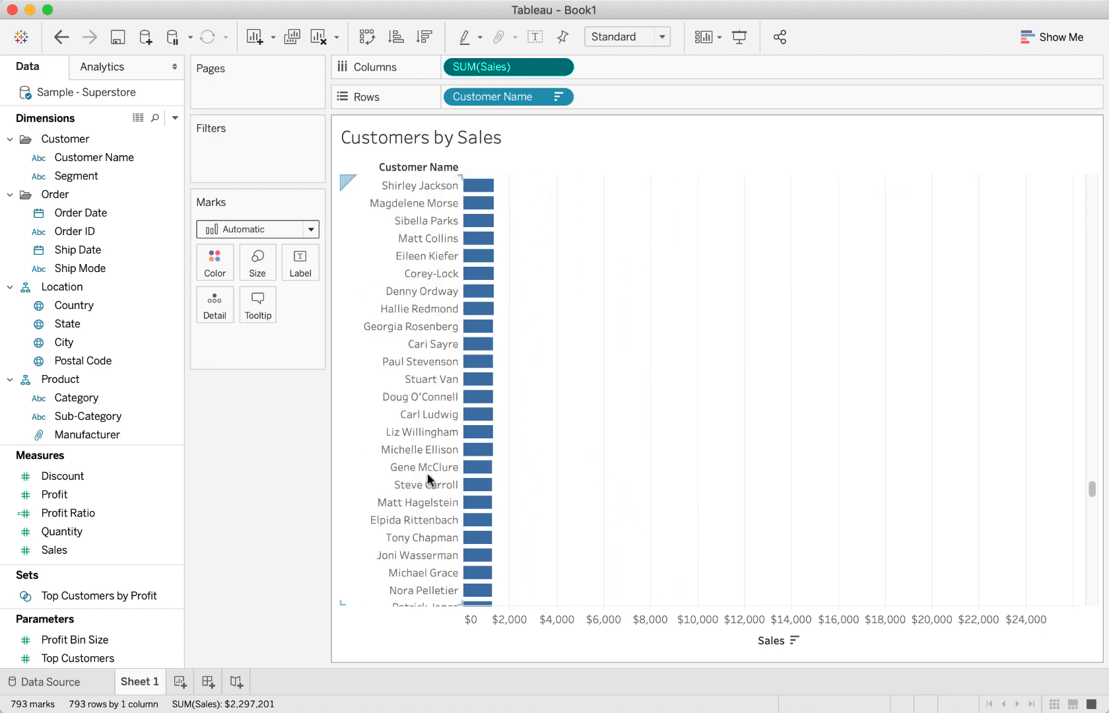
{"action": "scroll", "coordinate": [427, 473], "scroll_direction": "up", "scroll_amount": 20}
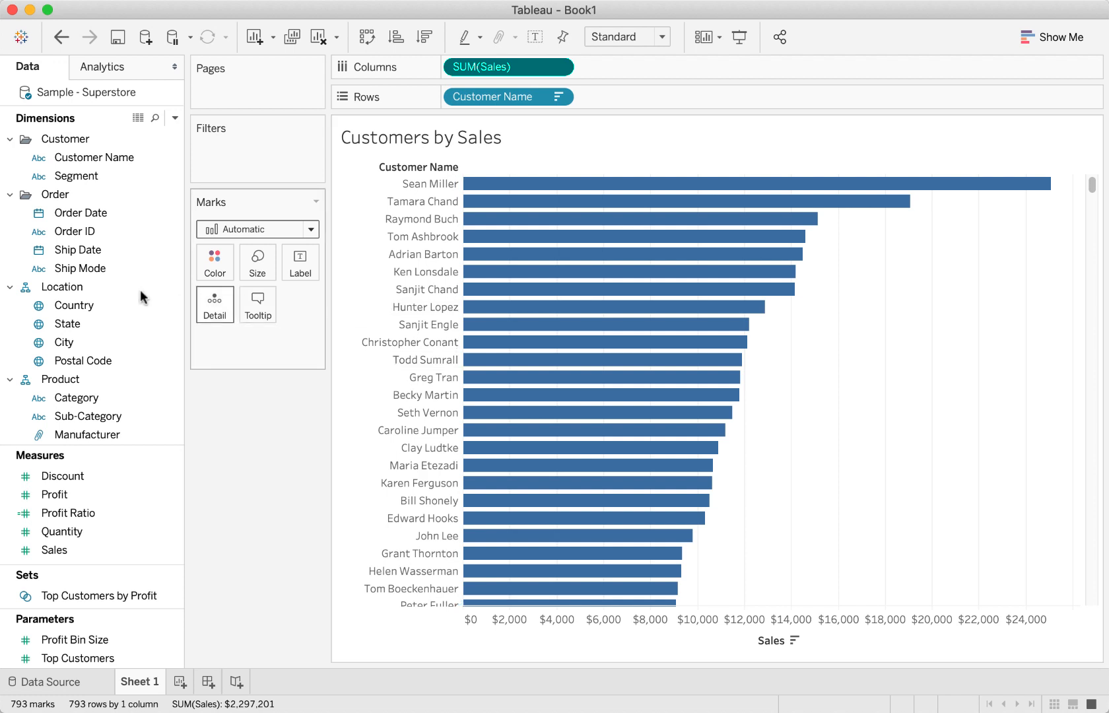
Step: Break the customer sales down by state by placing State ahead of Customer Name in Rows, and review the state groups
{"action": "left_click_drag", "start_coordinate": [78, 322], "coordinate": [447, 99]}
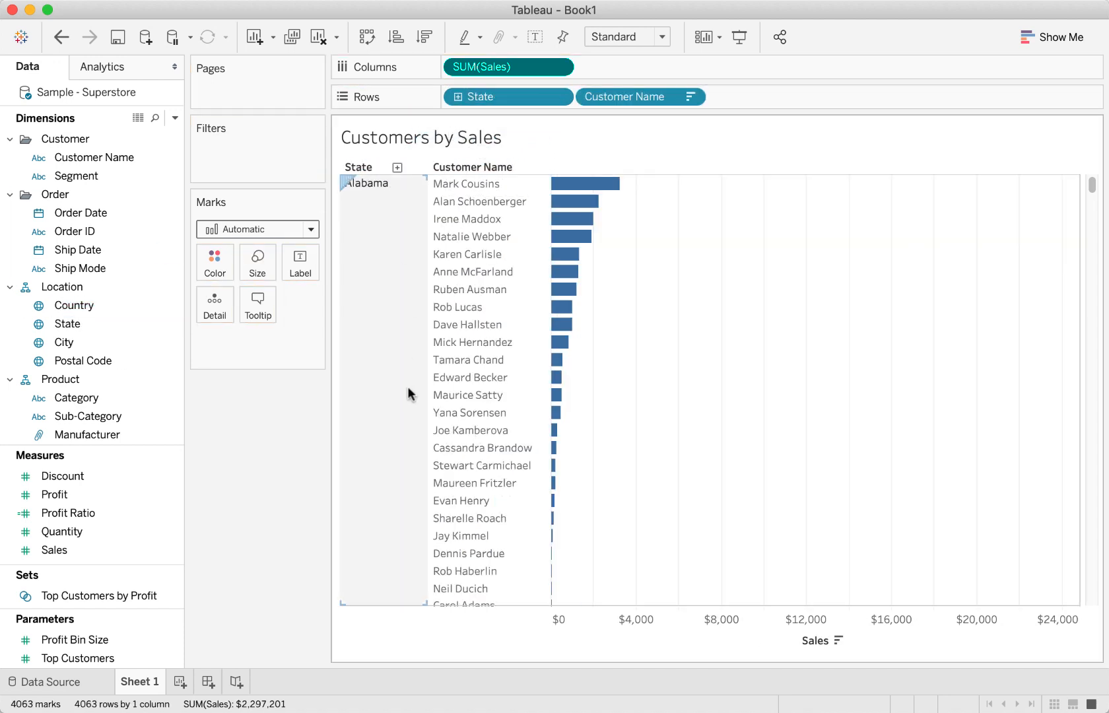
{"action": "scroll", "coordinate": [409, 394], "scroll_direction": "down", "scroll_amount": 10}
{"action": "scroll", "coordinate": [409, 394], "scroll_direction": "down", "scroll_amount": 15}
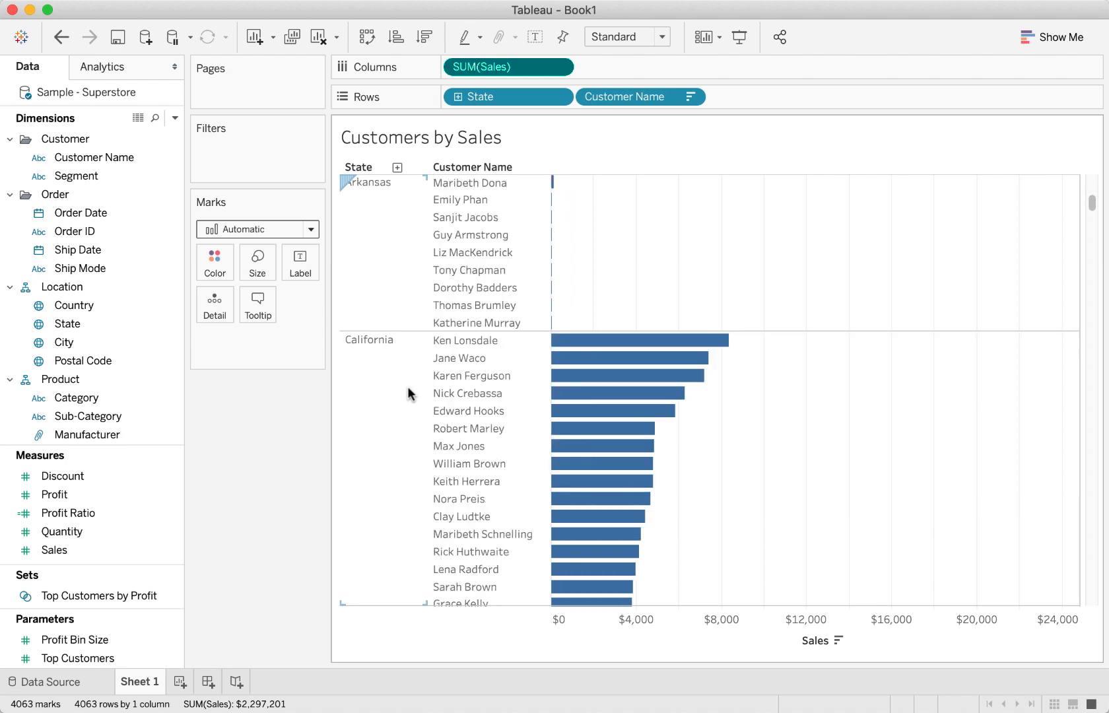
{"action": "scroll", "coordinate": [409, 394], "scroll_direction": "down", "scroll_amount": 10}
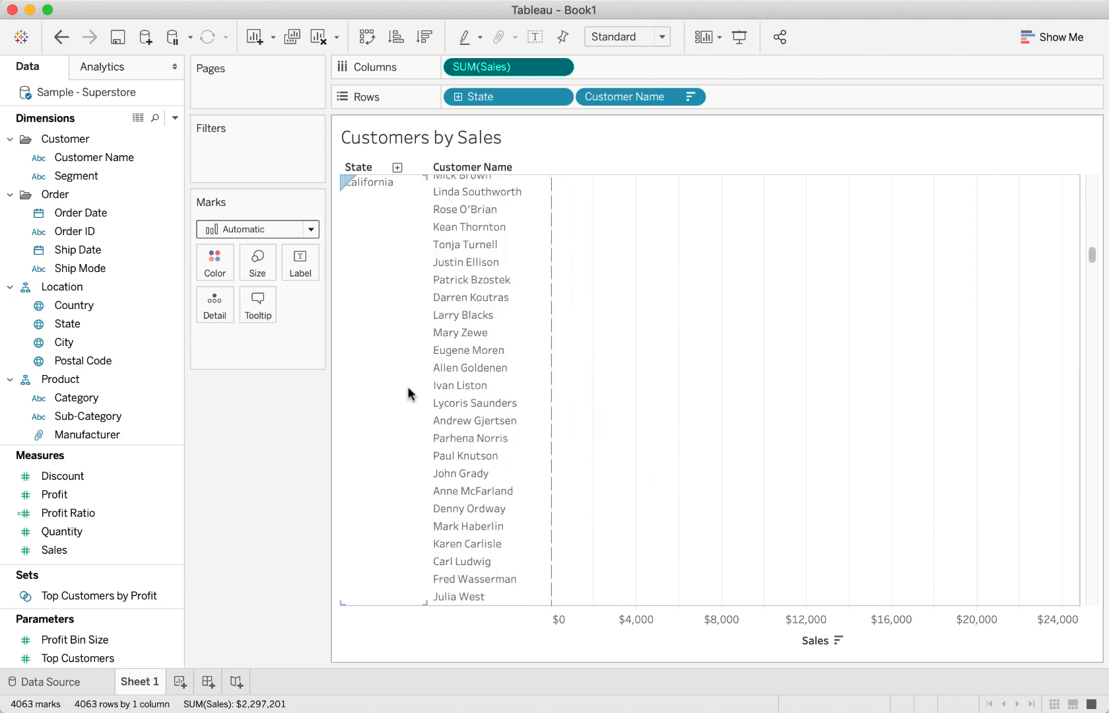
{"action": "scroll", "coordinate": [409, 394], "scroll_direction": "up", "scroll_amount": 15}
{"action": "scroll", "coordinate": [409, 394], "scroll_direction": "up", "scroll_amount": 20}
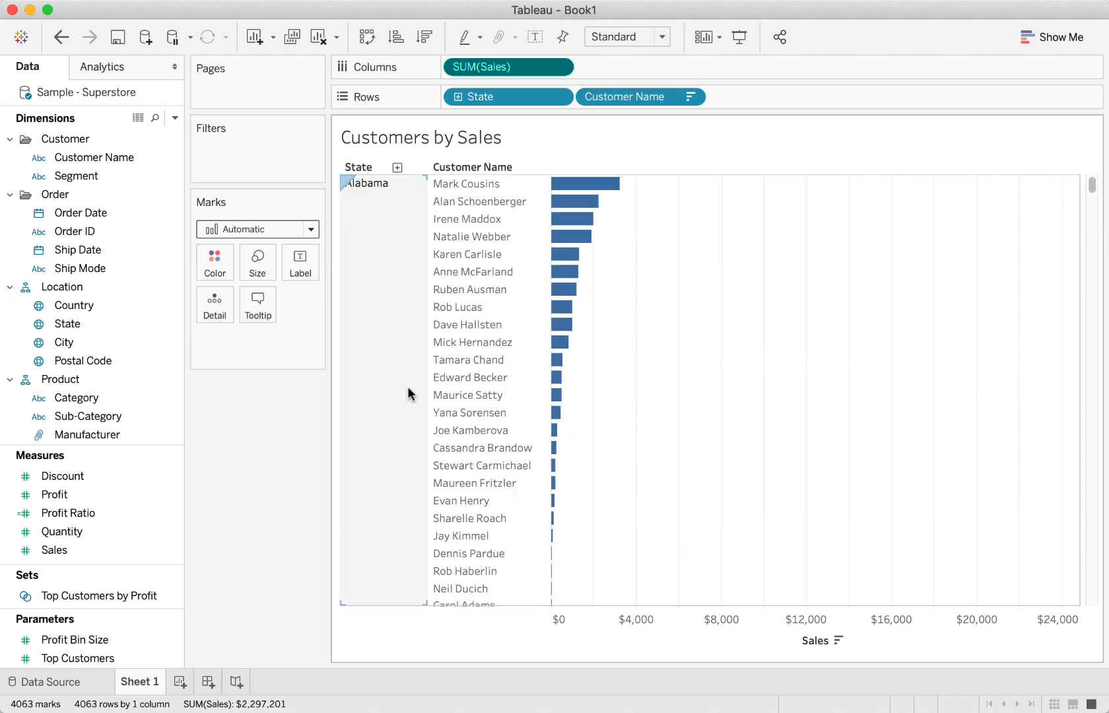
Step: Cancel the filter started from the State field in Rows and remove State from Rows
{"action": "left_click_drag", "start_coordinate": [504, 95], "coordinate": [255, 163]}
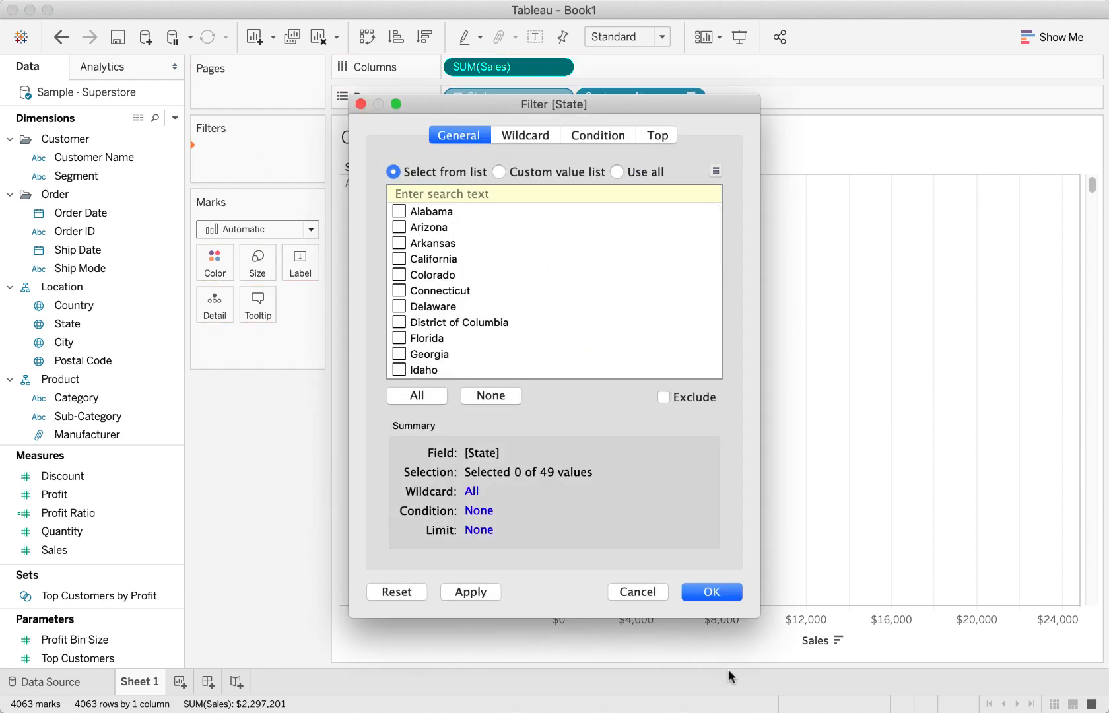
{"action": "left_click", "coordinate": [638, 593]}
{"action": "left_click_drag", "start_coordinate": [497, 101], "coordinate": [224, 436]}
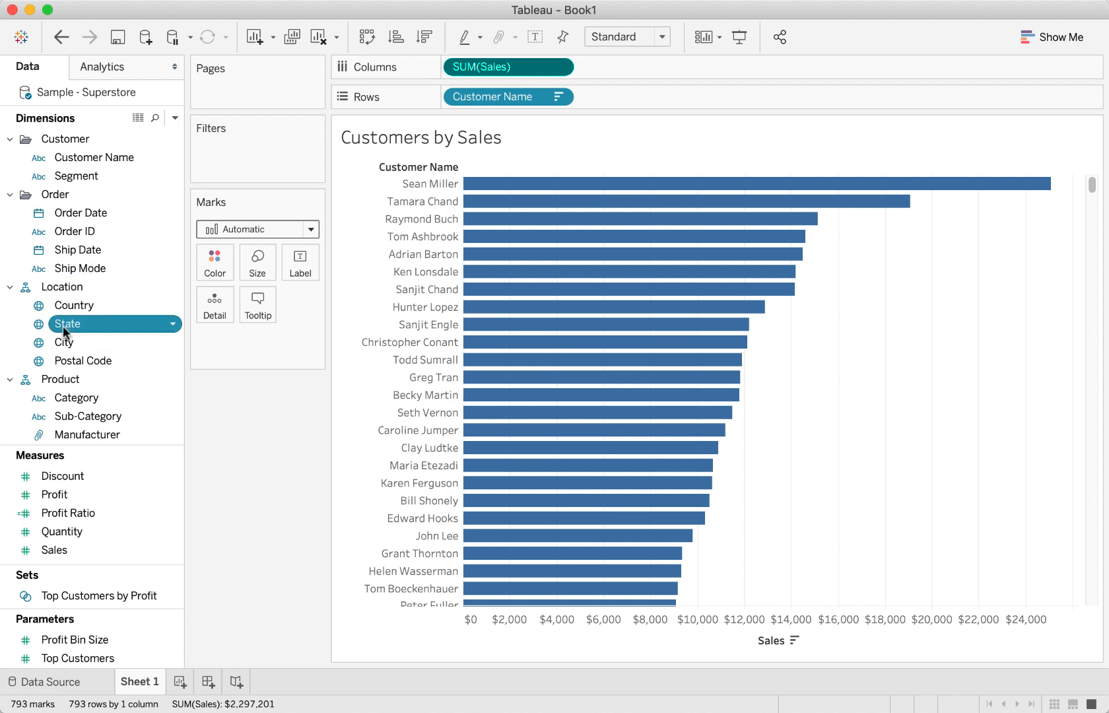
Step: Add a filter on the State dimension and select all states in its value list
{"action": "left_click_drag", "start_coordinate": [64, 323], "coordinate": [228, 154]}
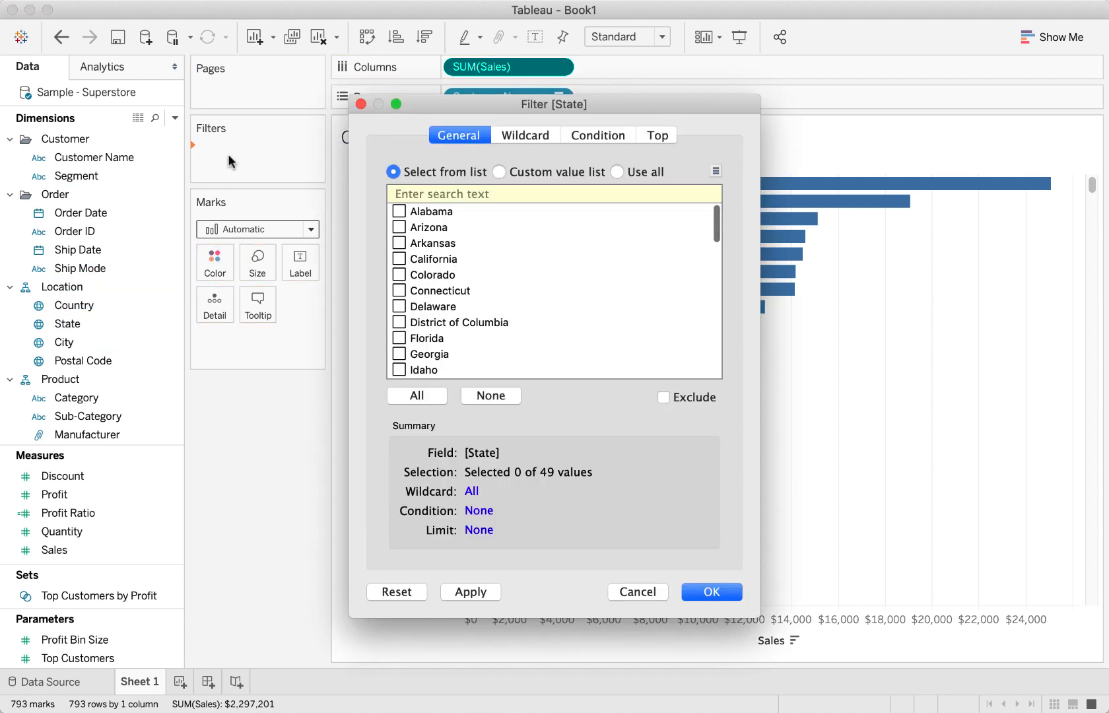
{"action": "scroll", "coordinate": [490, 333], "scroll_direction": "down", "scroll_amount": 3}
{"action": "scroll", "coordinate": [490, 333], "scroll_direction": "down", "scroll_amount": 10}
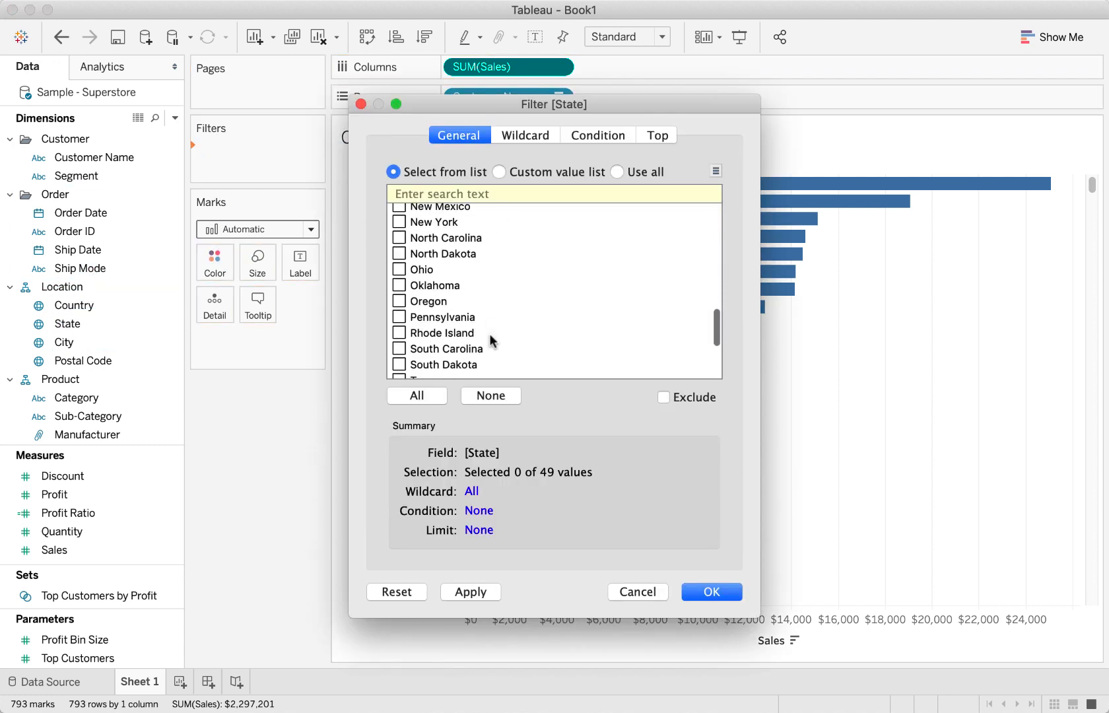
{"action": "scroll", "coordinate": [490, 333], "scroll_direction": "up", "scroll_amount": 10}
{"action": "scroll", "coordinate": [490, 334], "scroll_direction": "up", "scroll_amount": 1}
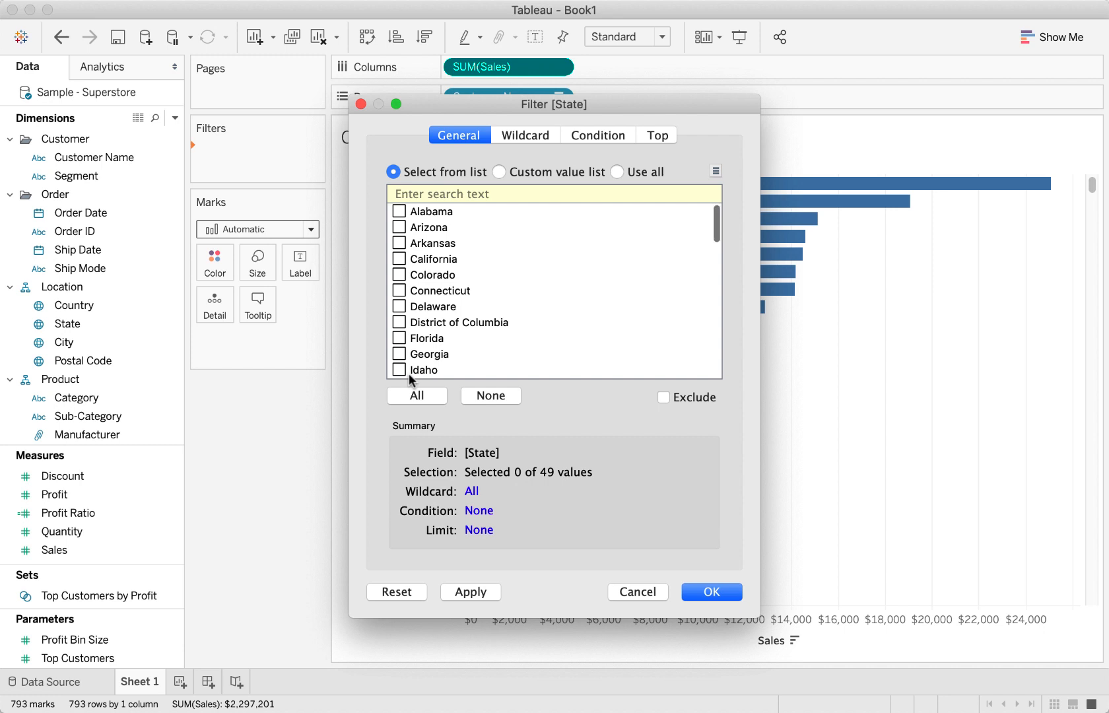
{"action": "scroll", "coordinate": [409, 372], "scroll_direction": "down", "scroll_amount": 2}
{"action": "scroll", "coordinate": [409, 372], "scroll_direction": "down", "scroll_amount": 12}
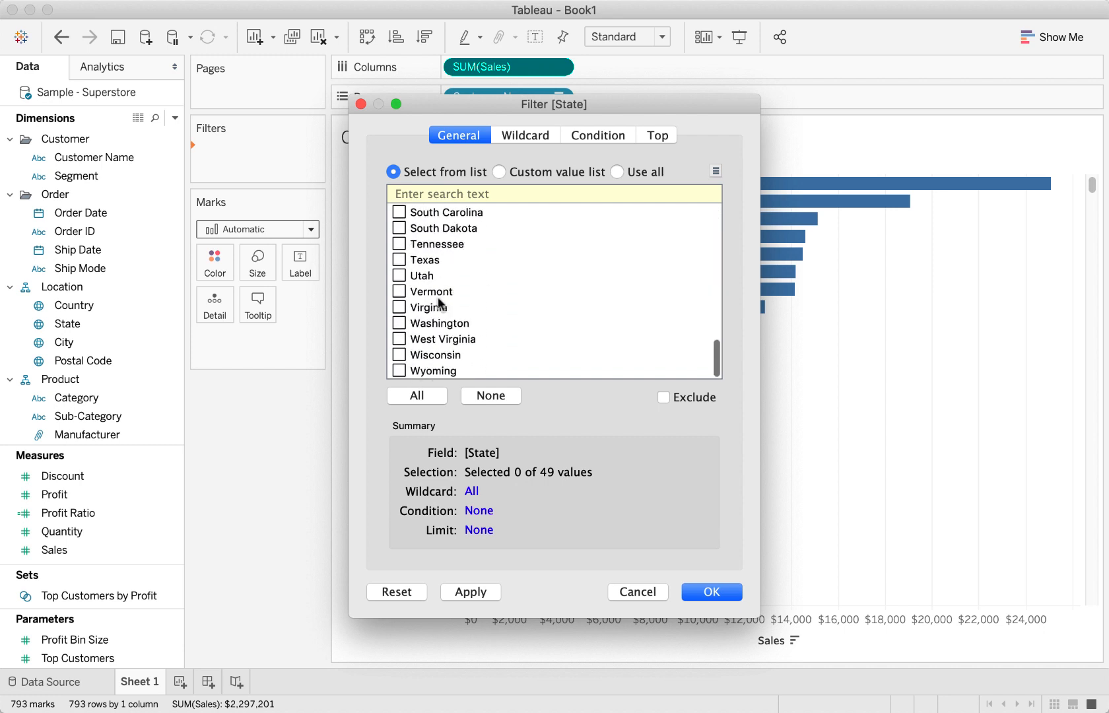
{"action": "left_click", "coordinate": [422, 394]}
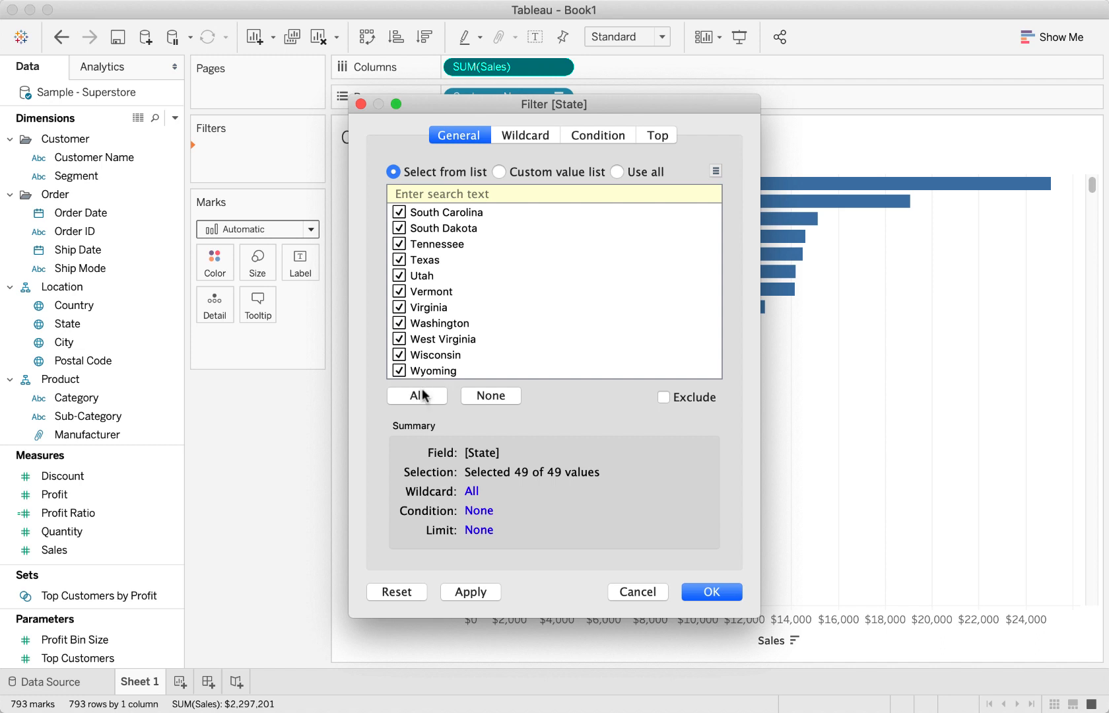
{"action": "scroll", "coordinate": [513, 304], "scroll_direction": "up", "scroll_amount": 14}
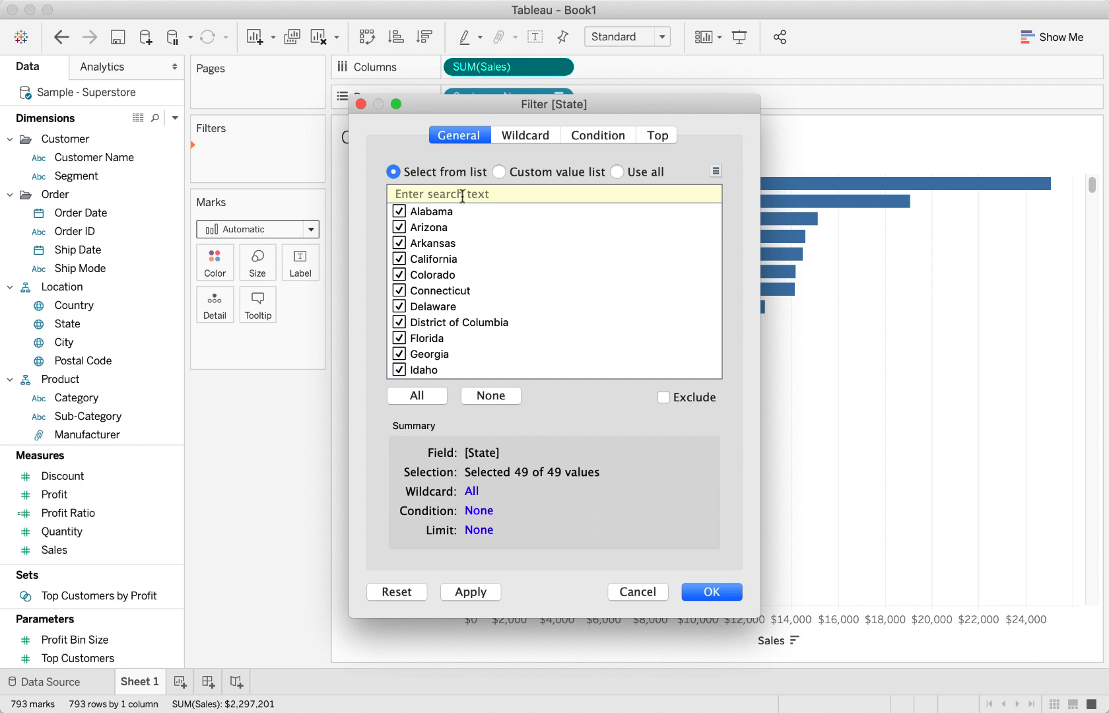
Step: Search the State filter's value list for "New" and clear the search text
{"action": "scroll", "coordinate": [454, 278], "scroll_direction": "down", "scroll_amount": 5}
{"action": "scroll", "coordinate": [454, 277], "scroll_direction": "up", "scroll_amount": 5}
{"action": "left_click", "coordinate": [440, 194]}
{"action": "type", "text": "New"}
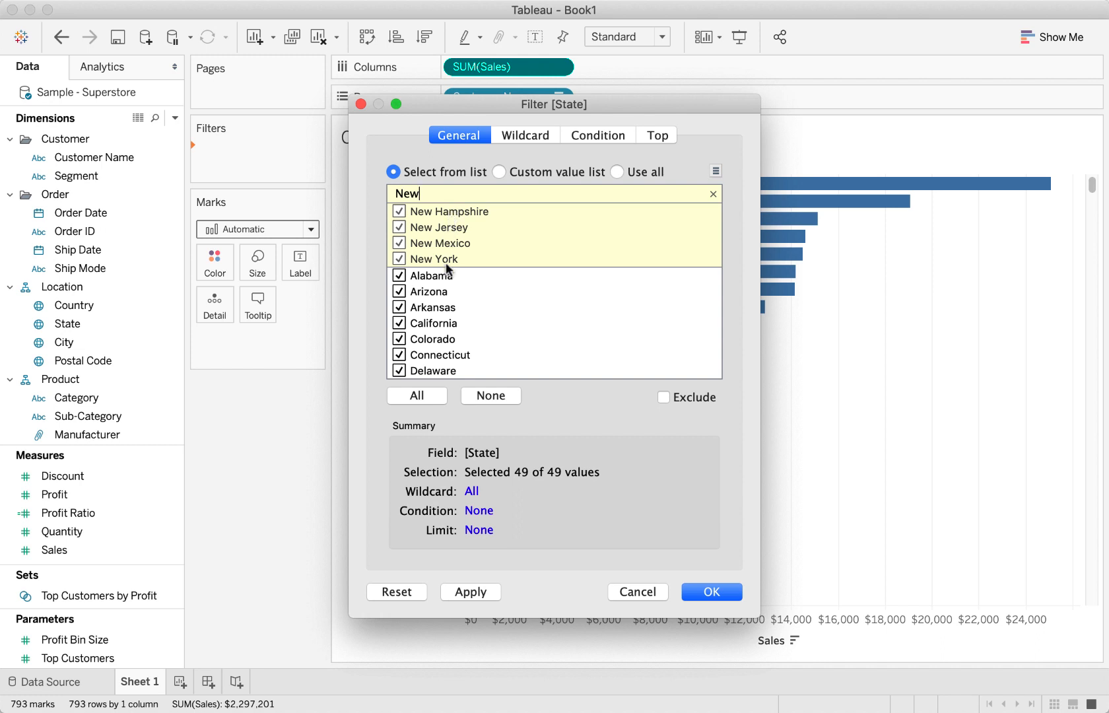
{"action": "left_click_drag", "start_coordinate": [443, 193], "coordinate": [379, 193]}
{"action": "key", "text": "BackSpace"}
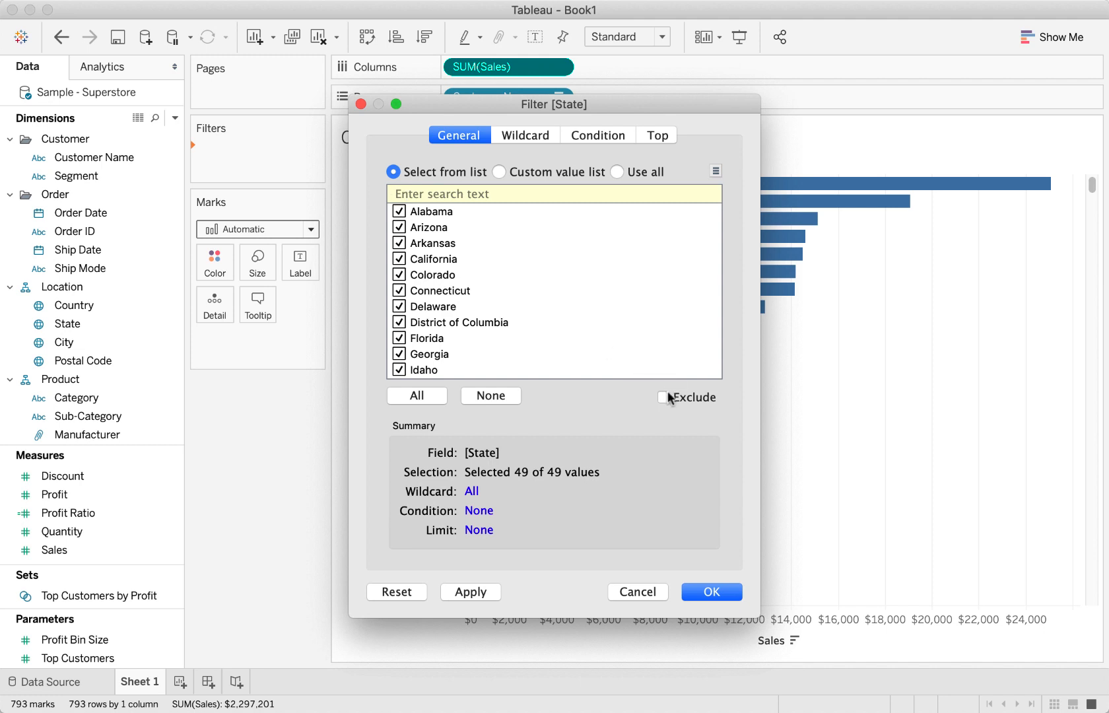
Step: Try Exclude mode on the State filter with Arizona unselected, and restore Include mode with Arizona selected
{"action": "left_click", "coordinate": [398, 228]}
{"action": "left_click", "coordinate": [663, 397]}
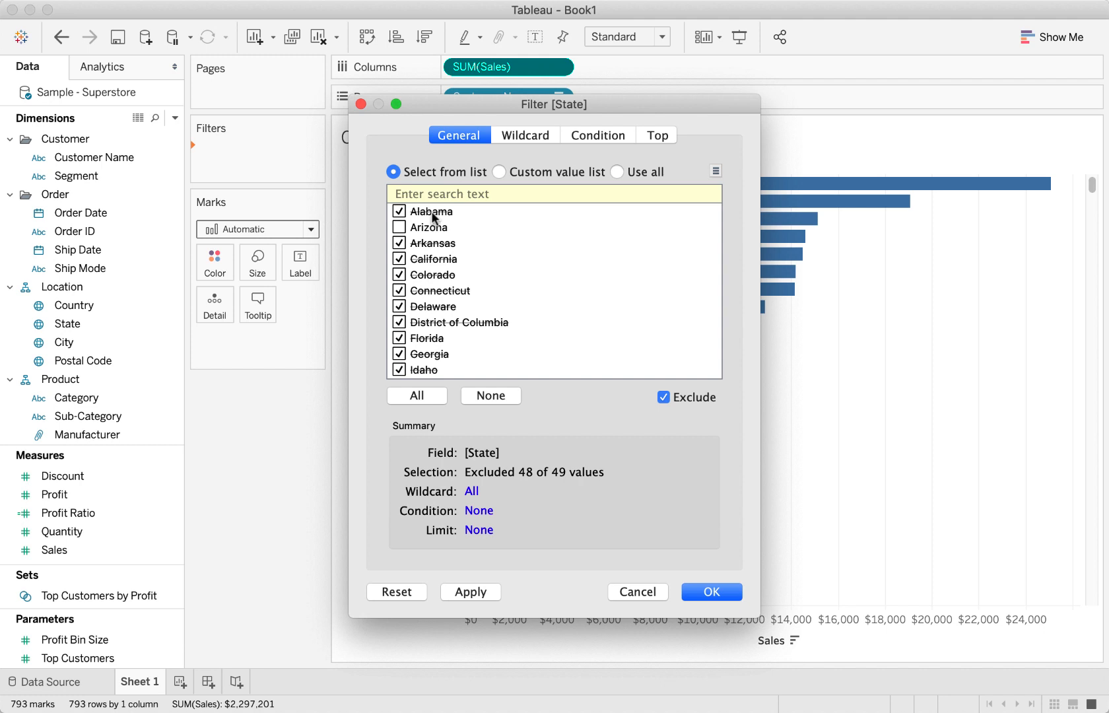
{"action": "left_click", "coordinate": [665, 398]}
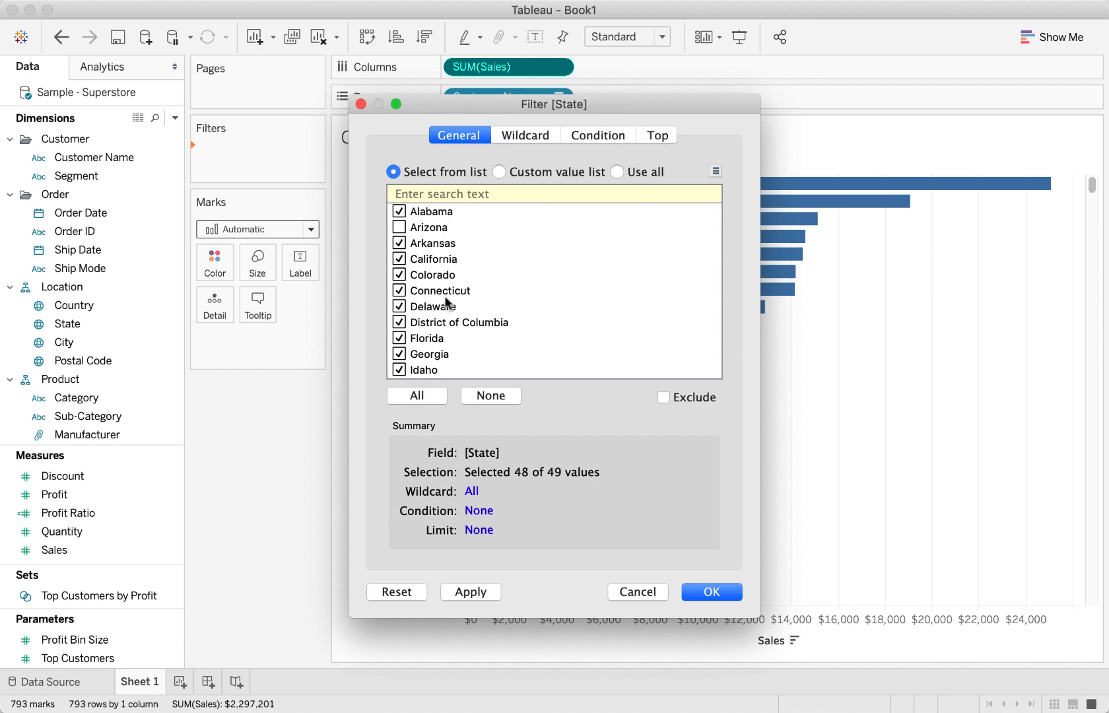
{"action": "left_click", "coordinate": [399, 227]}
Step: Review the State filter's Wildcard, Condition and Top options, setting a by-field condition of Sum of Sales = 0
{"action": "left_click", "coordinate": [525, 135]}
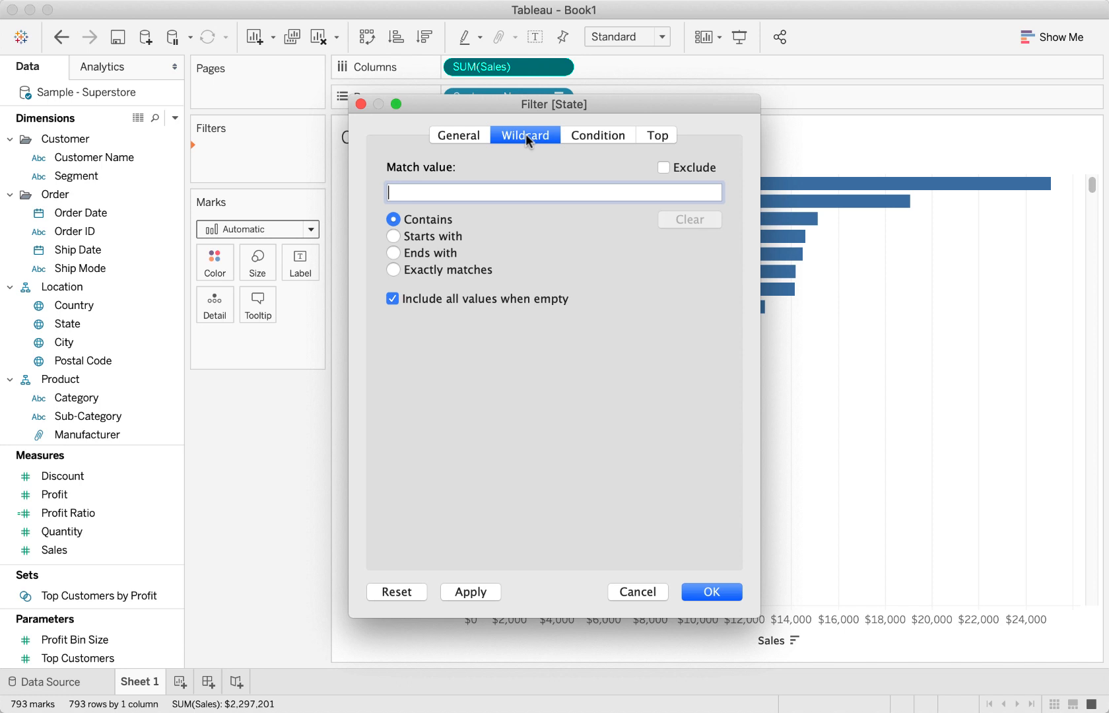
{"action": "left_click", "coordinate": [603, 134]}
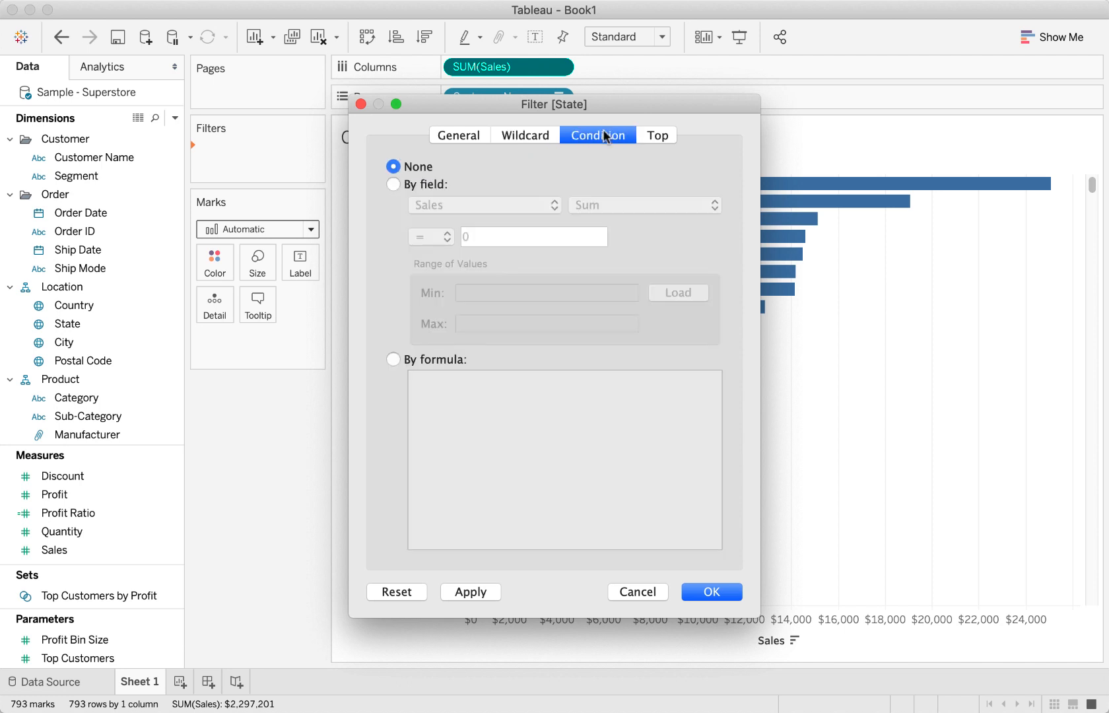
{"action": "left_click", "coordinate": [393, 184]}
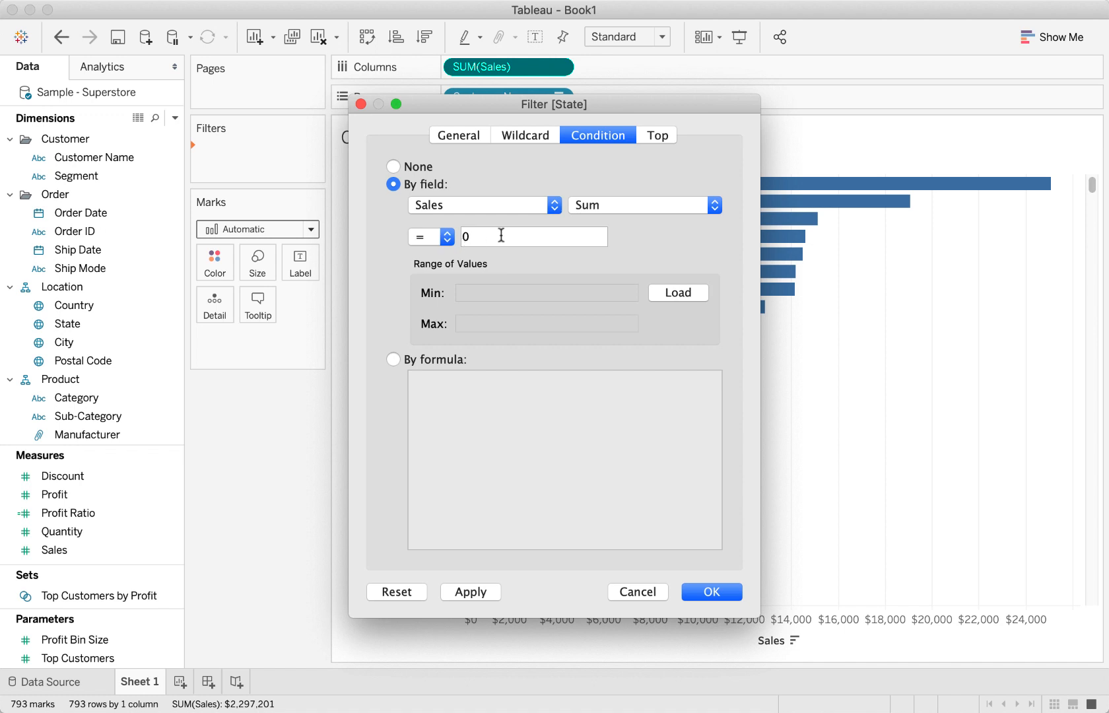
{"action": "left_click", "coordinate": [666, 135]}
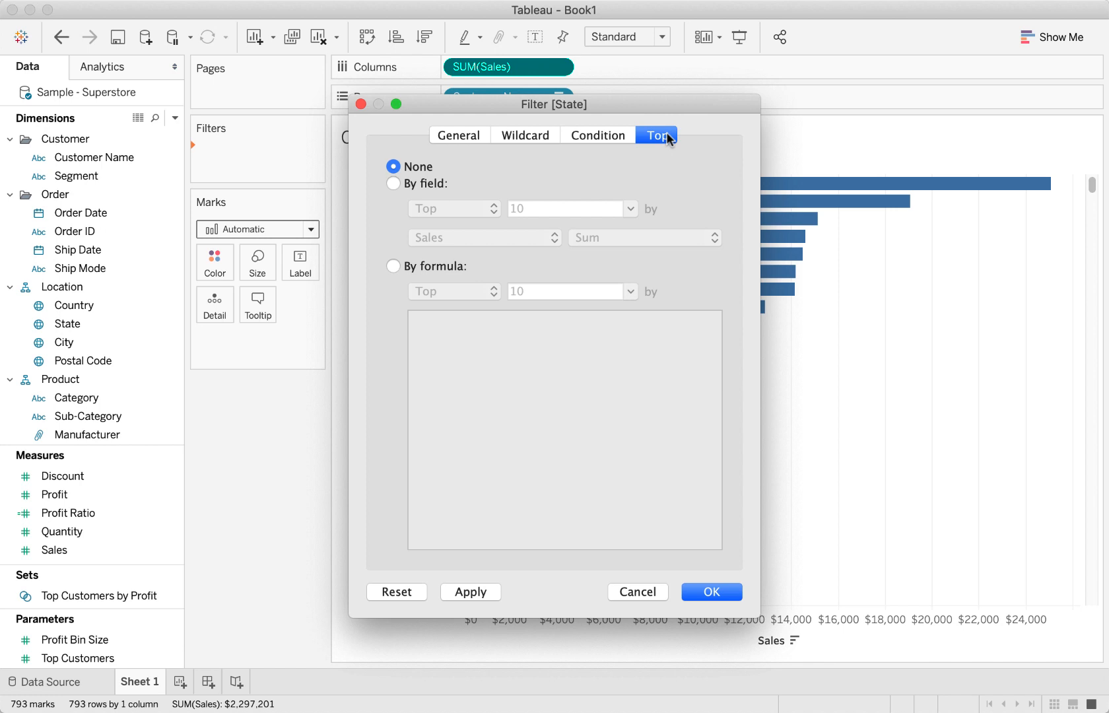
{"action": "left_click", "coordinate": [471, 136]}
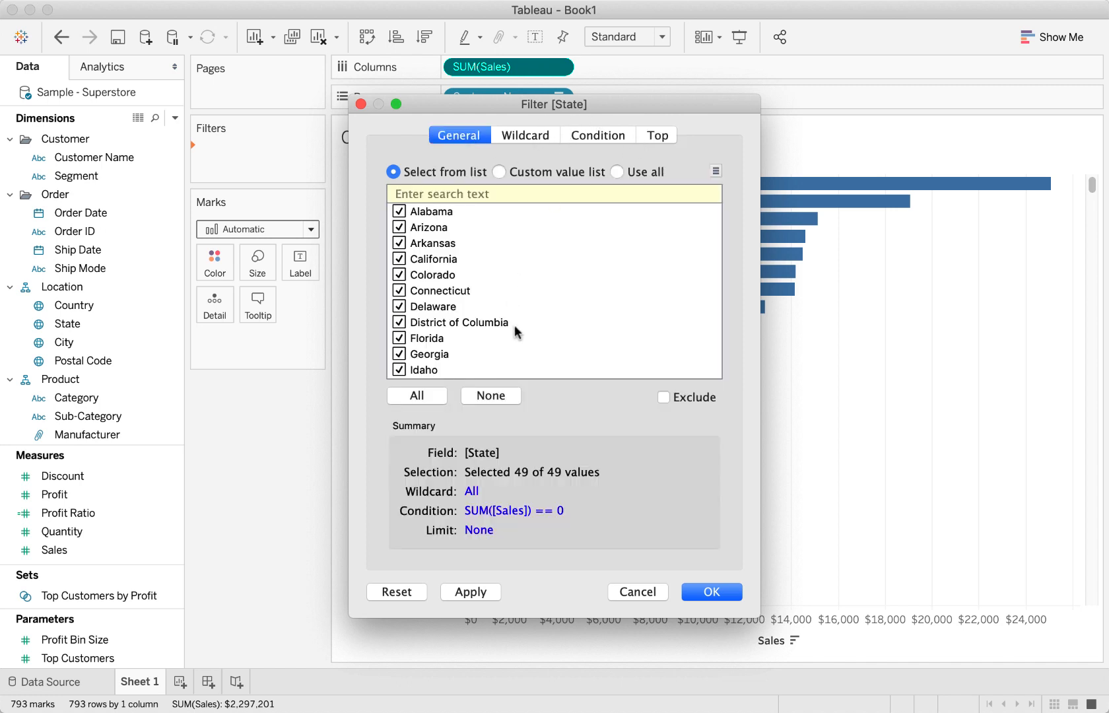
Step: Clear all states in the State filter, select only California, Florida and Texas, and apply the filter
{"action": "scroll", "coordinate": [515, 325], "scroll_direction": "down", "scroll_amount": 8}
{"action": "scroll", "coordinate": [515, 324], "scroll_direction": "up", "scroll_amount": 8}
{"action": "left_click", "coordinate": [489, 396]}
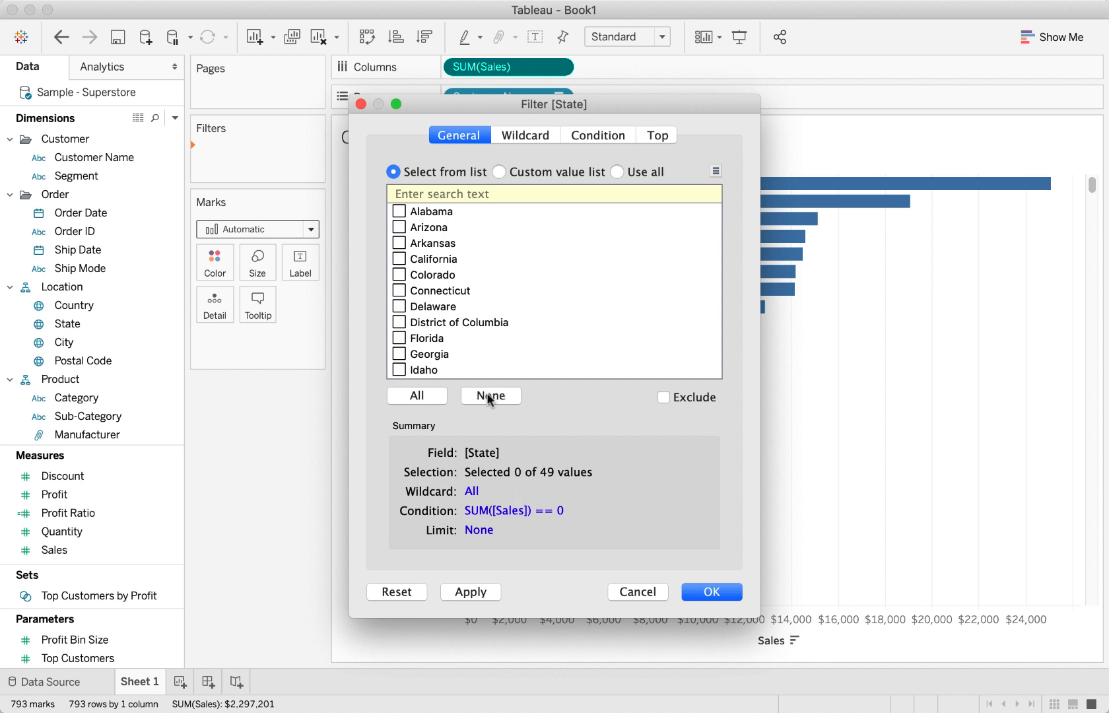
{"action": "left_click", "coordinate": [399, 260]}
{"action": "scroll", "coordinate": [467, 310], "scroll_direction": "down", "scroll_amount": 5}
{"action": "scroll", "coordinate": [396, 275], "scroll_direction": "up", "scroll_amount": 2}
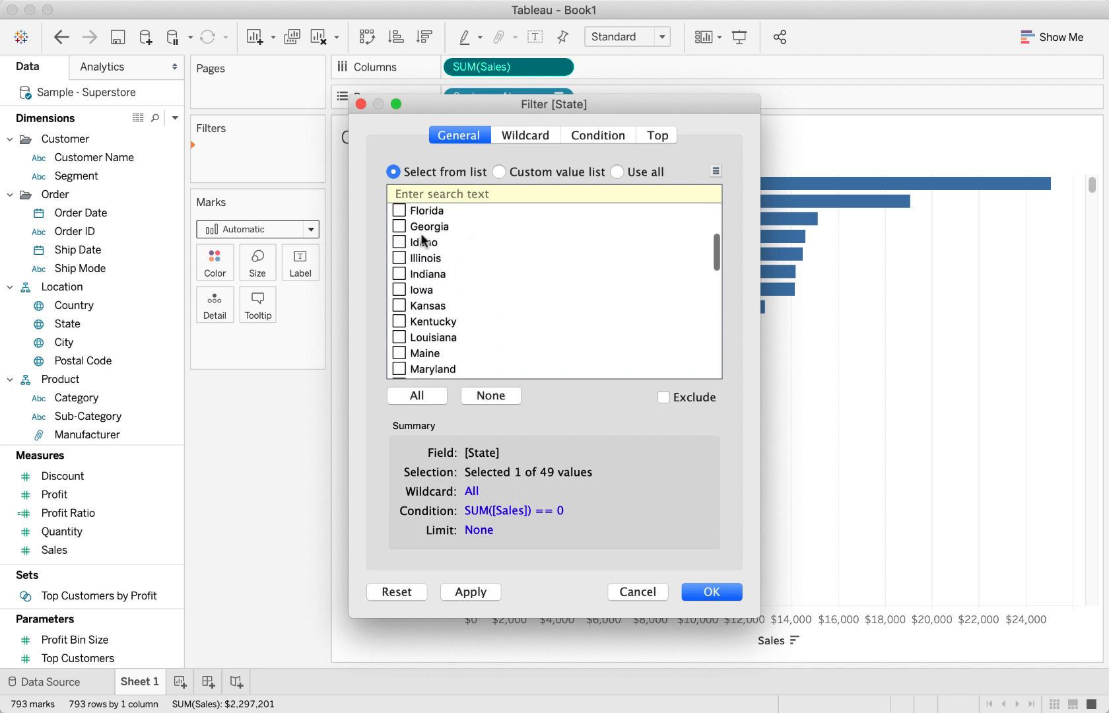
{"action": "left_click", "coordinate": [400, 232]}
{"action": "scroll", "coordinate": [459, 284], "scroll_direction": "down", "scroll_amount": 10}
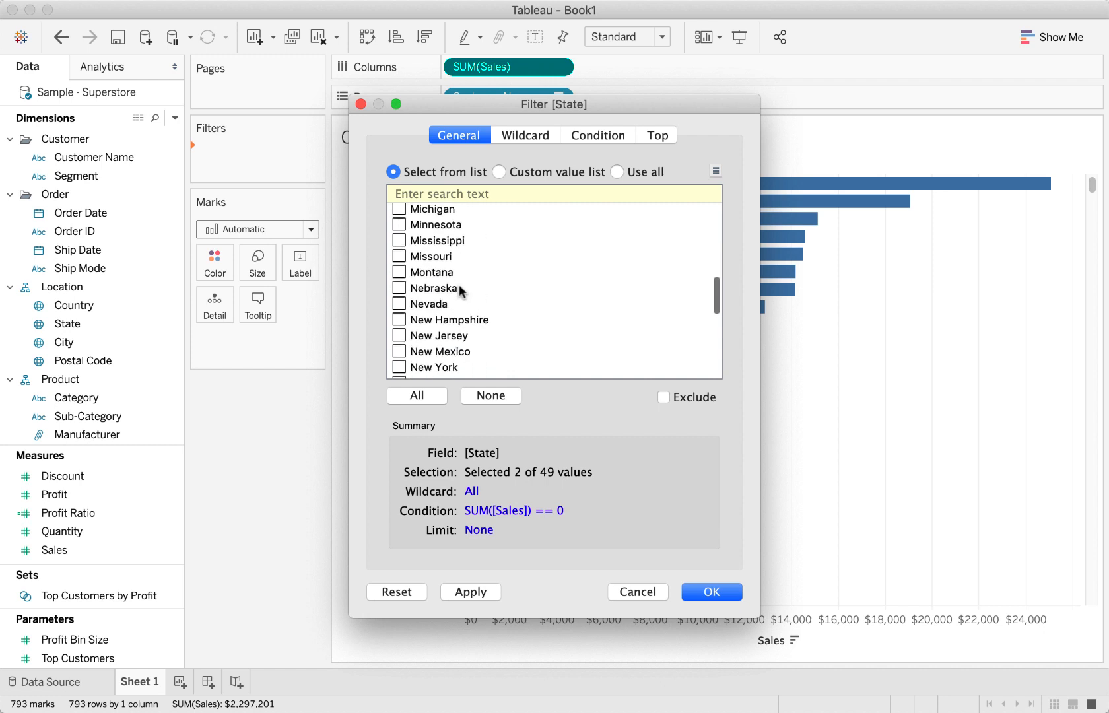
{"action": "scroll", "coordinate": [460, 284], "scroll_direction": "down", "scroll_amount": 3}
{"action": "left_click", "coordinate": [460, 297]}
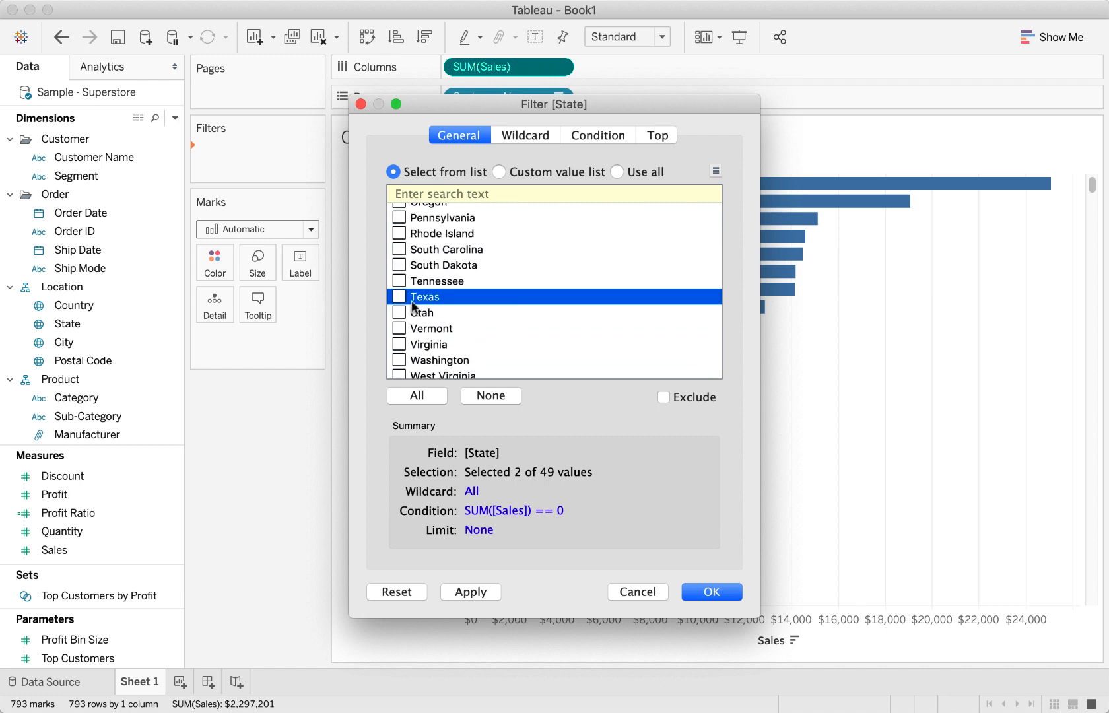
{"action": "left_click", "coordinate": [399, 297]}
{"action": "left_click", "coordinate": [469, 592]}
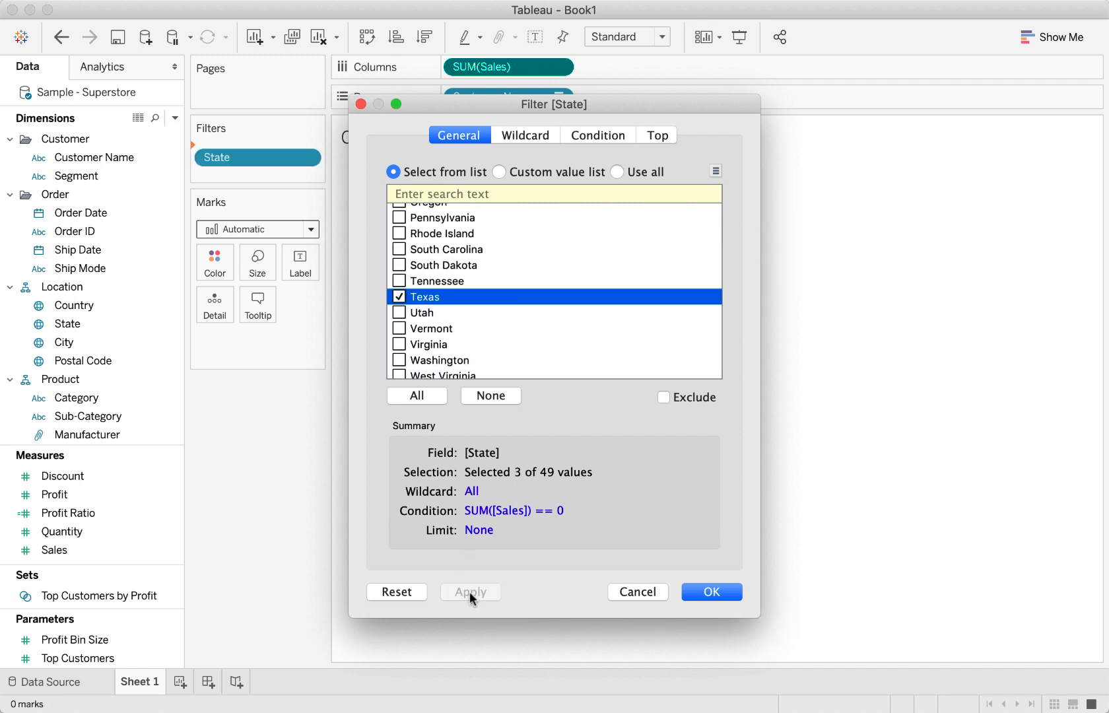
{"action": "left_click", "coordinate": [705, 591]}
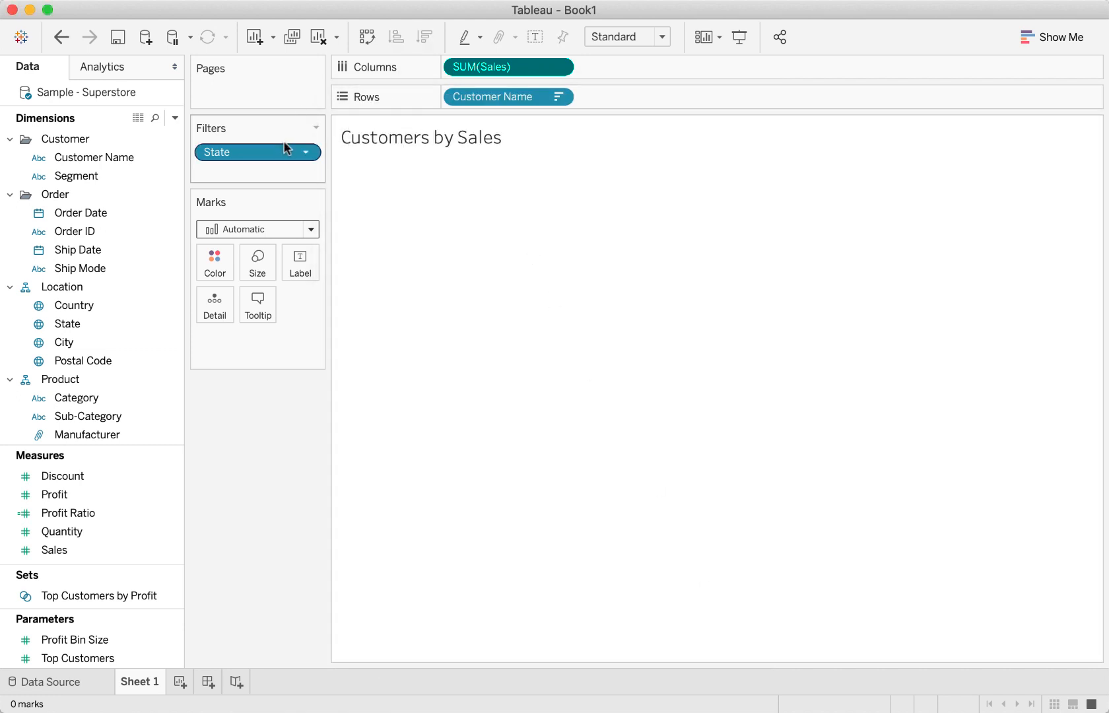
Step: Edit the State filter to set its condition to None and review the filtered customer bars
{"action": "left_click", "coordinate": [304, 151]}
{"action": "left_click", "coordinate": [295, 173]}
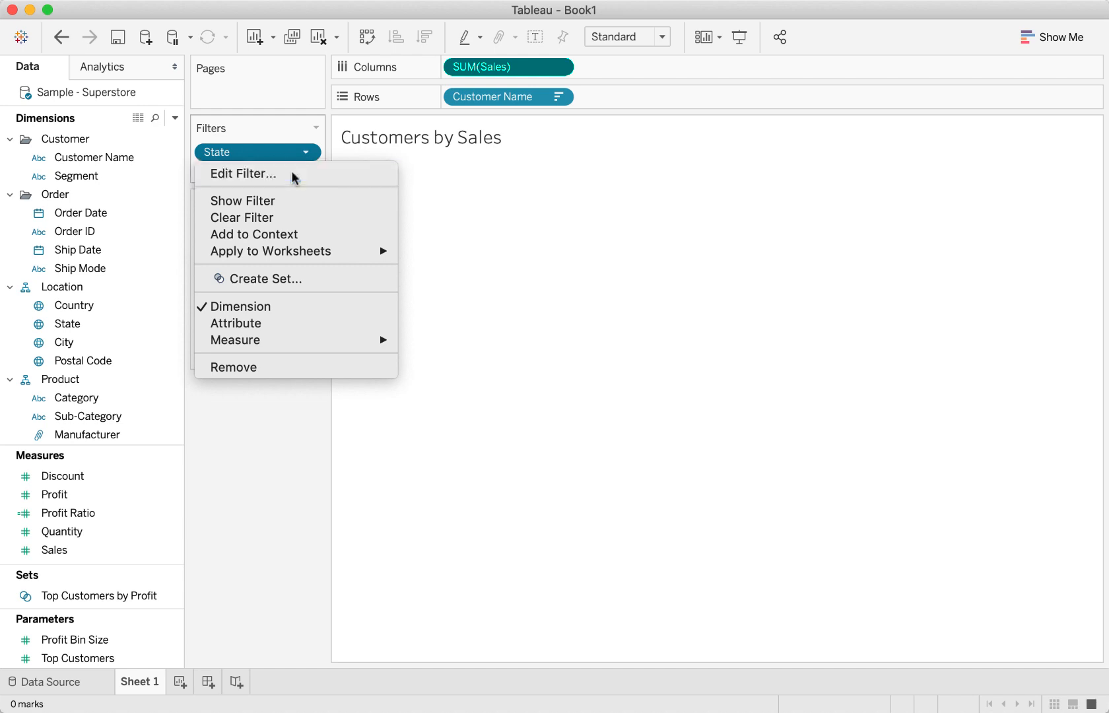
{"action": "left_click", "coordinate": [594, 134]}
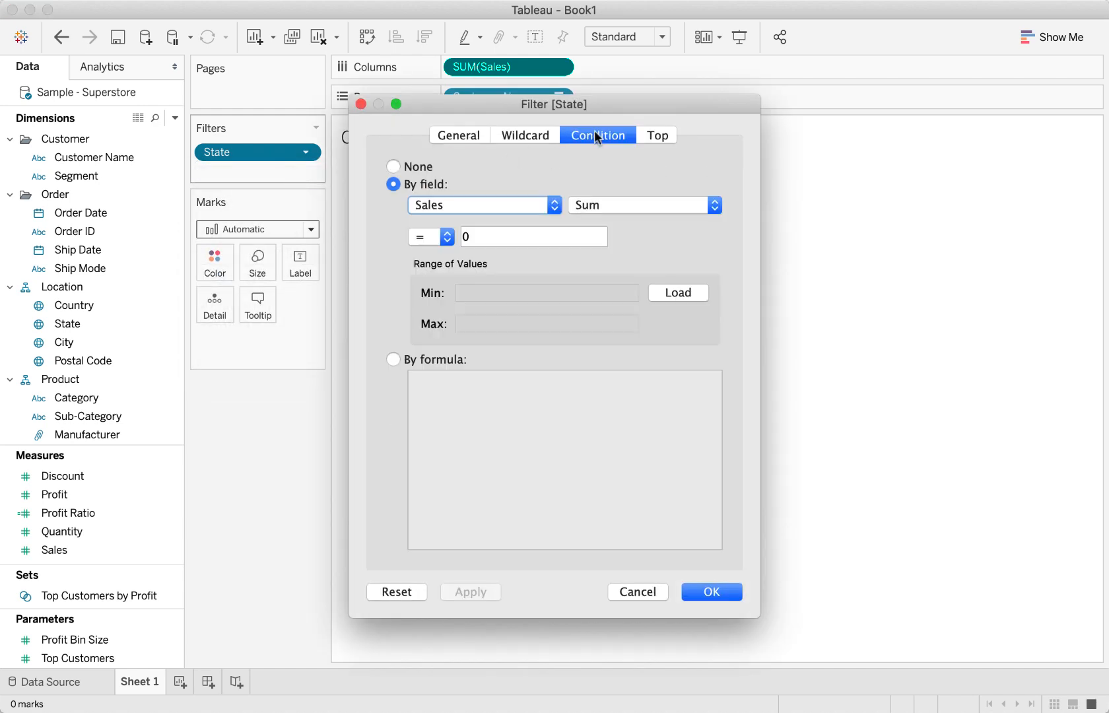
{"action": "left_click", "coordinate": [407, 166]}
{"action": "left_click", "coordinate": [703, 590]}
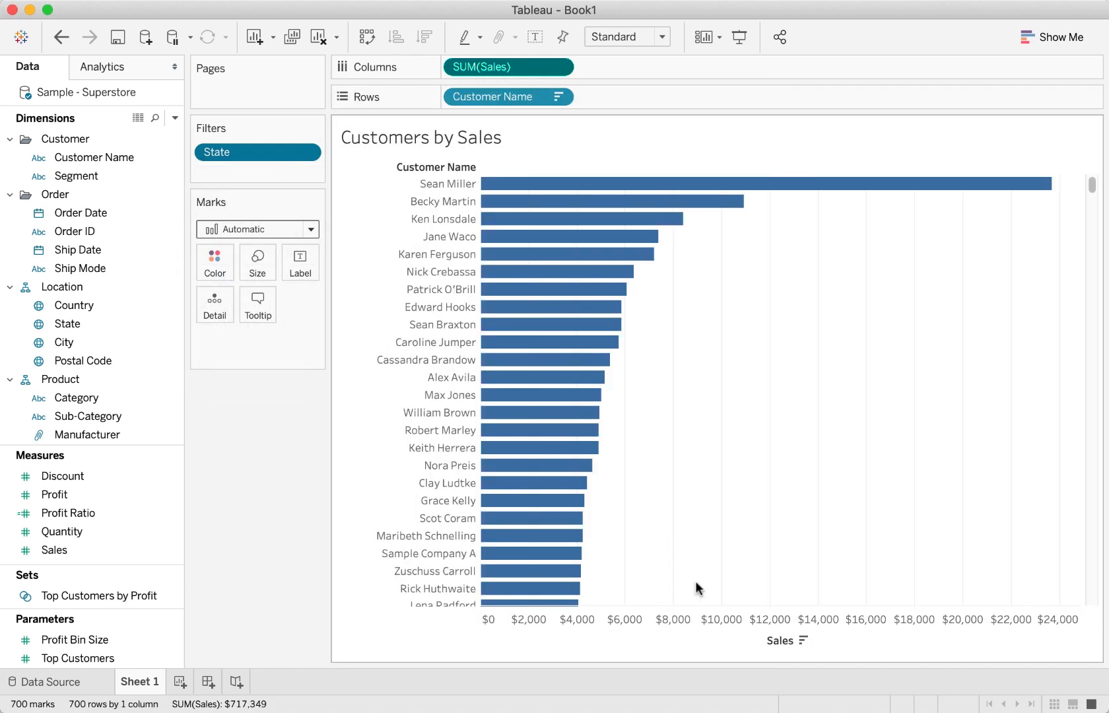
{"action": "scroll", "coordinate": [460, 495], "scroll_direction": "down", "scroll_amount": 20}
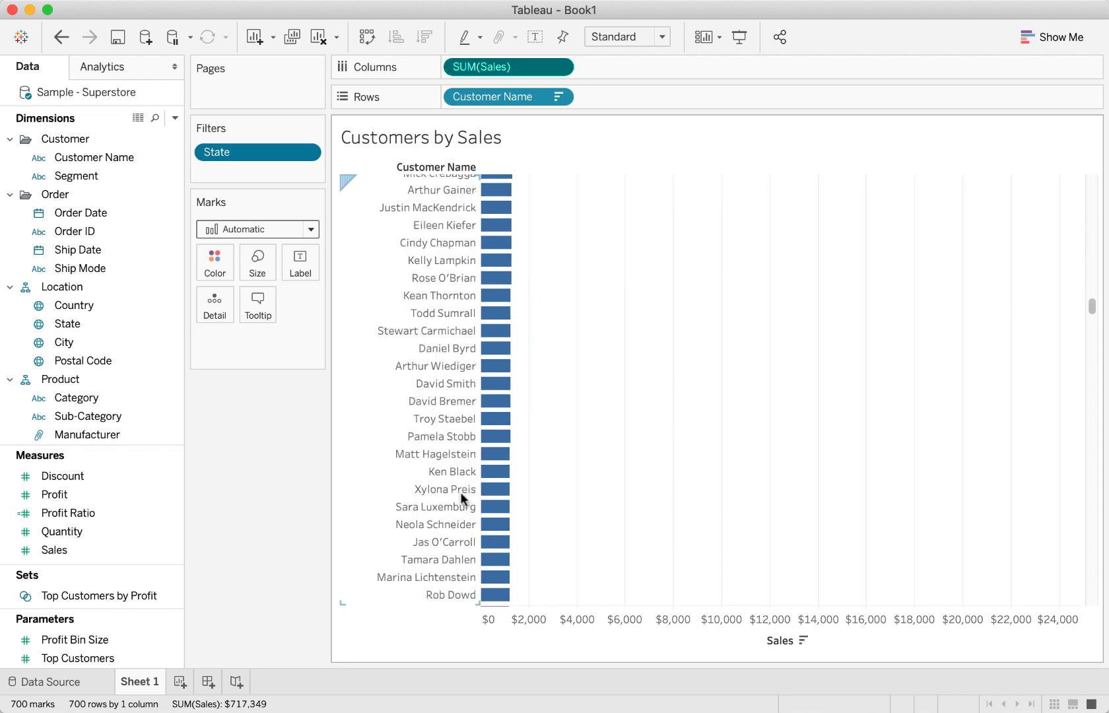
Step: Edit the State filter to clear the current selection, select only Wyoming, and apply it
{"action": "scroll", "coordinate": [459, 492], "scroll_direction": "up", "scroll_amount": 20}
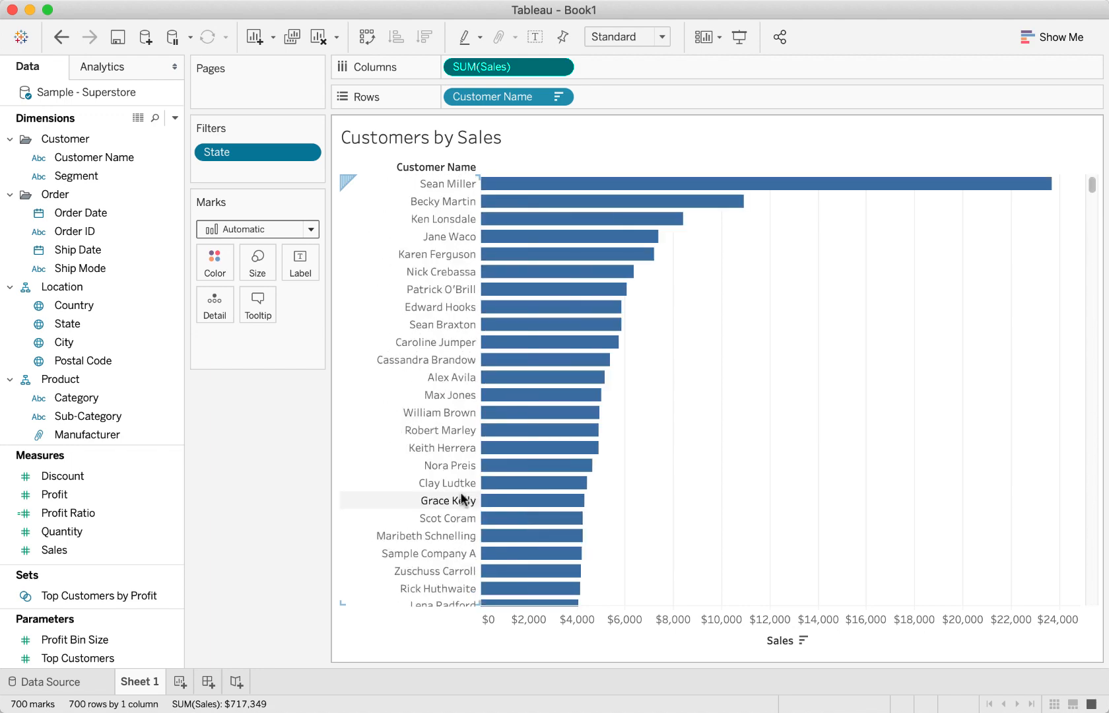
{"action": "scroll", "coordinate": [462, 499], "scroll_direction": "down", "scroll_amount": 15}
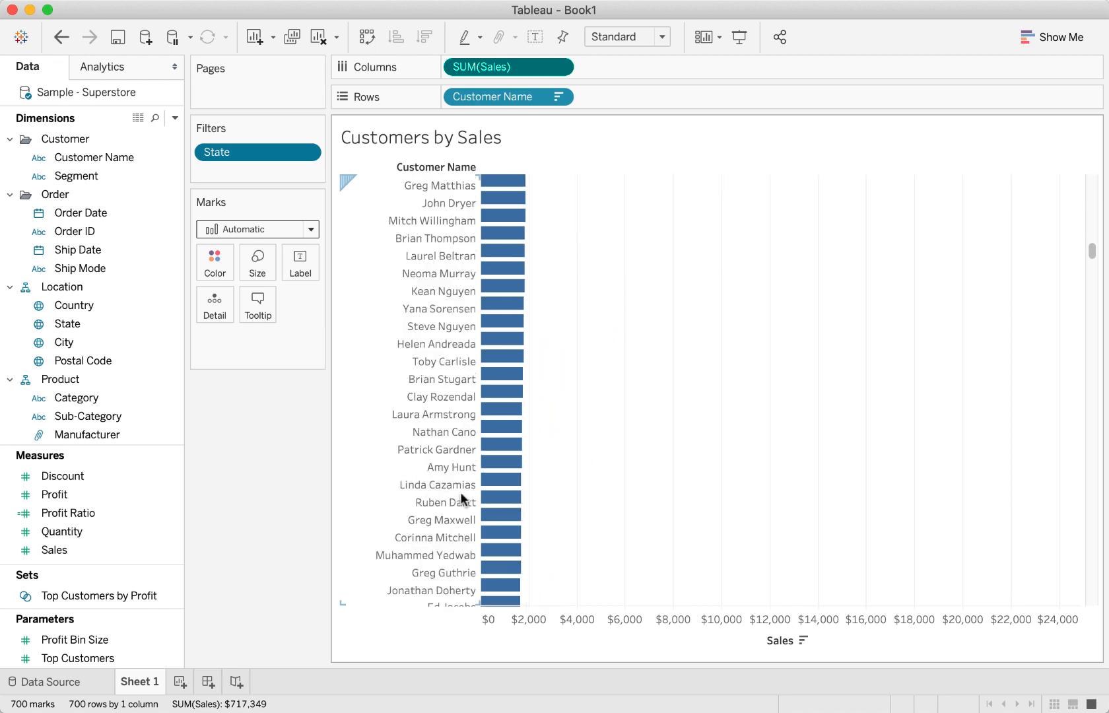
{"action": "scroll", "coordinate": [460, 493], "scroll_direction": "down", "scroll_amount": 20}
{"action": "scroll", "coordinate": [460, 492], "scroll_direction": "up", "scroll_amount": 20}
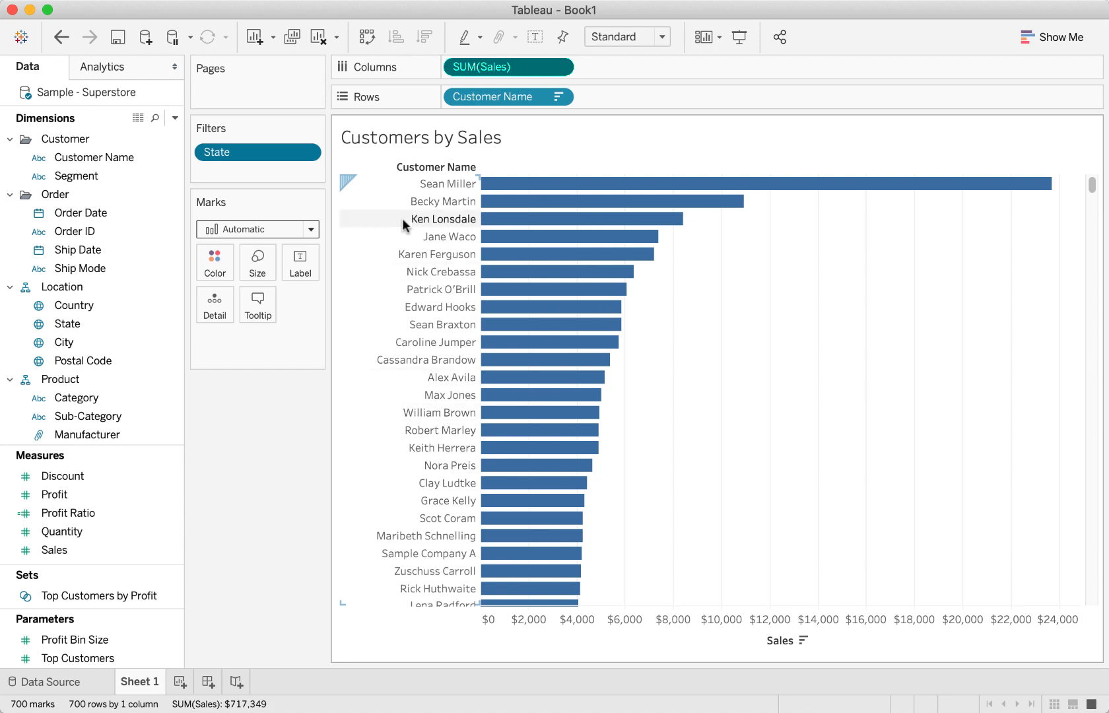
{"action": "left_click", "coordinate": [307, 152]}
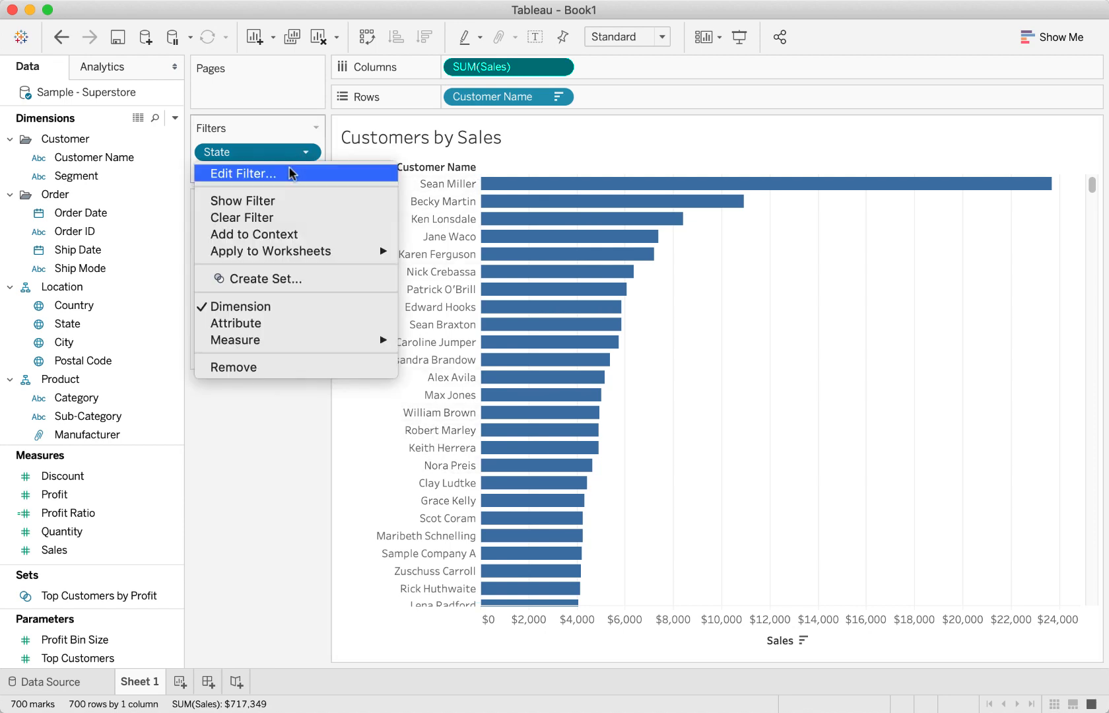
{"action": "left_click", "coordinate": [290, 173]}
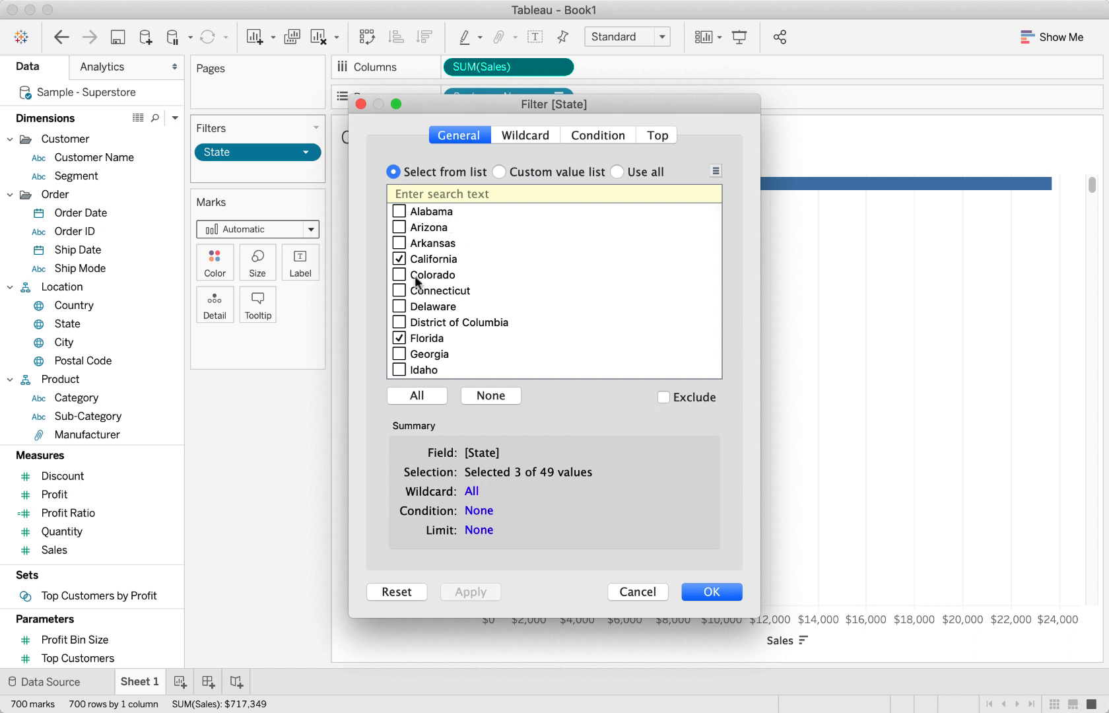
{"action": "left_click", "coordinate": [489, 396]}
{"action": "scroll", "coordinate": [478, 363], "scroll_direction": "down", "scroll_amount": 10}
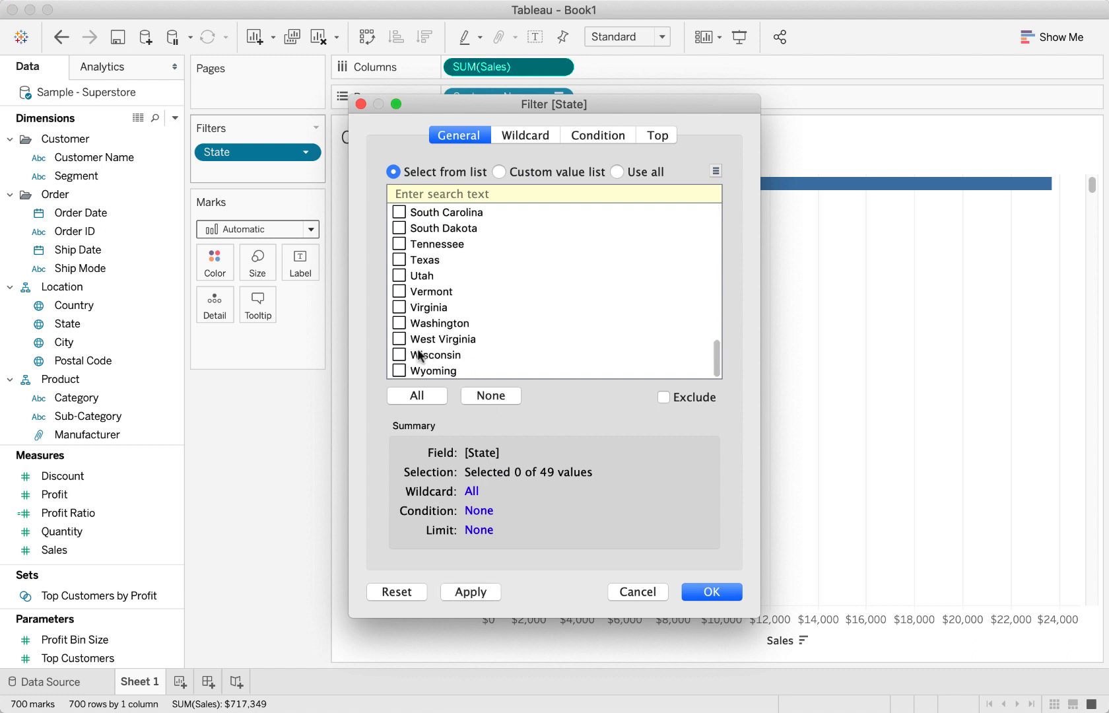
{"action": "left_click", "coordinate": [398, 371]}
{"action": "left_click", "coordinate": [485, 592]}
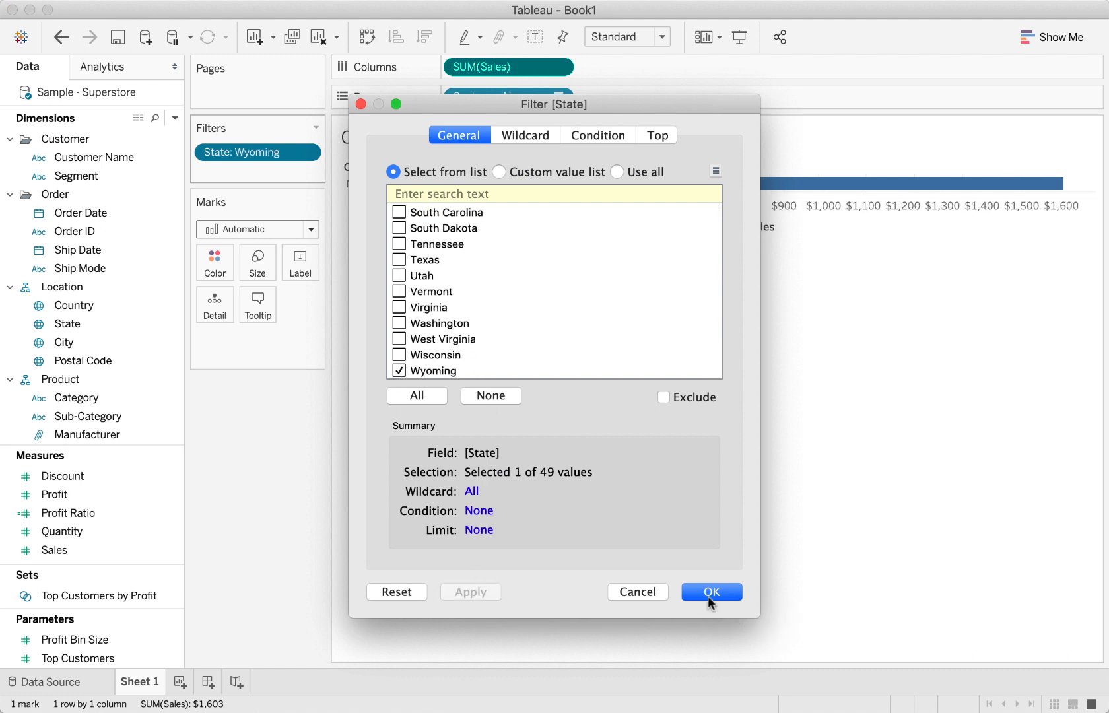
{"action": "left_click", "coordinate": [709, 591]}
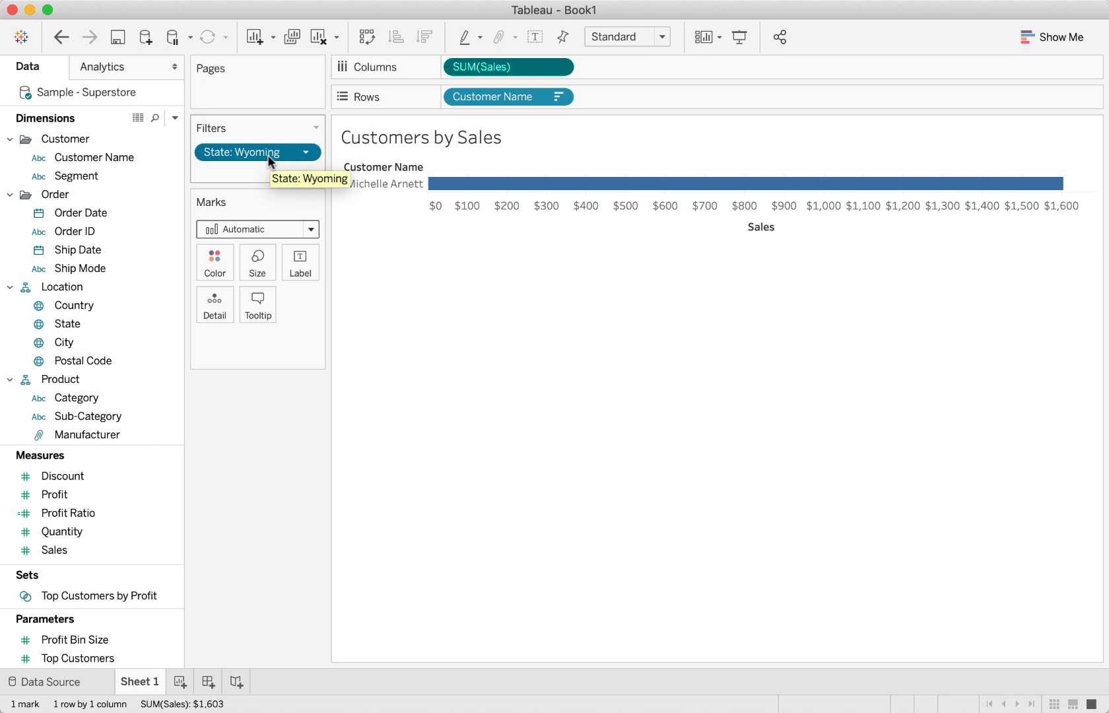
Step: Show the State filter card beside the chart and look through its list of states
{"action": "left_click", "coordinate": [306, 152]}
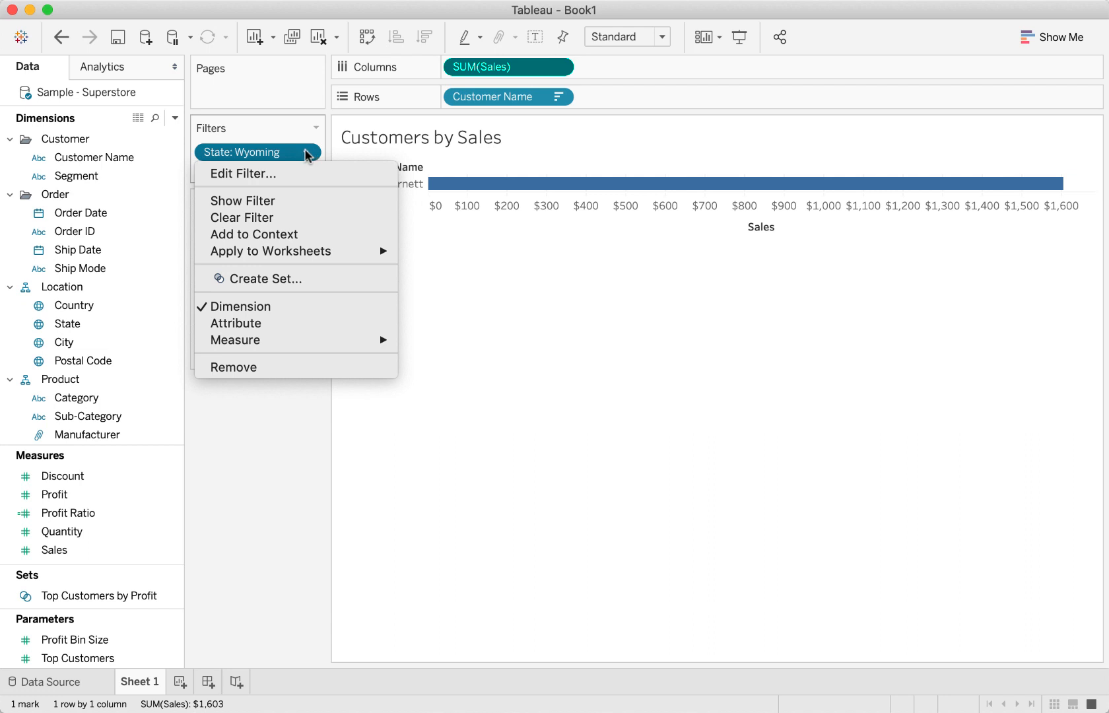
{"action": "left_click", "coordinate": [288, 201]}
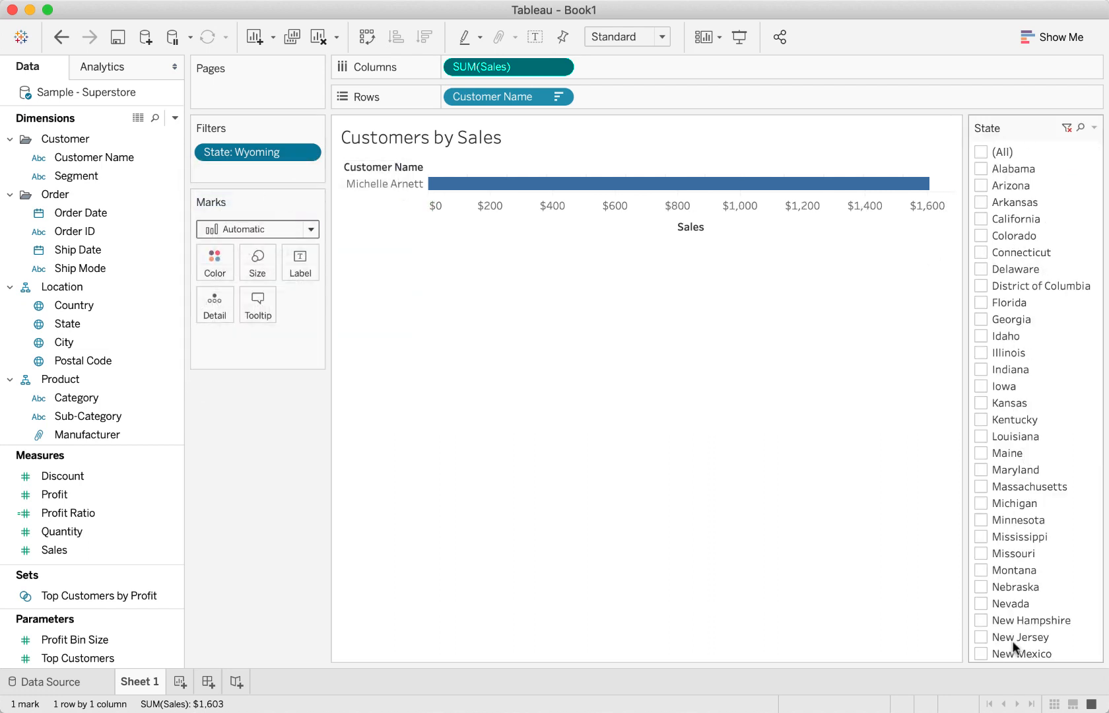
{"action": "scroll", "coordinate": [994, 481], "scroll_direction": "down", "scroll_amount": 1}
{"action": "scroll", "coordinate": [993, 485], "scroll_direction": "down", "scroll_amount": 10}
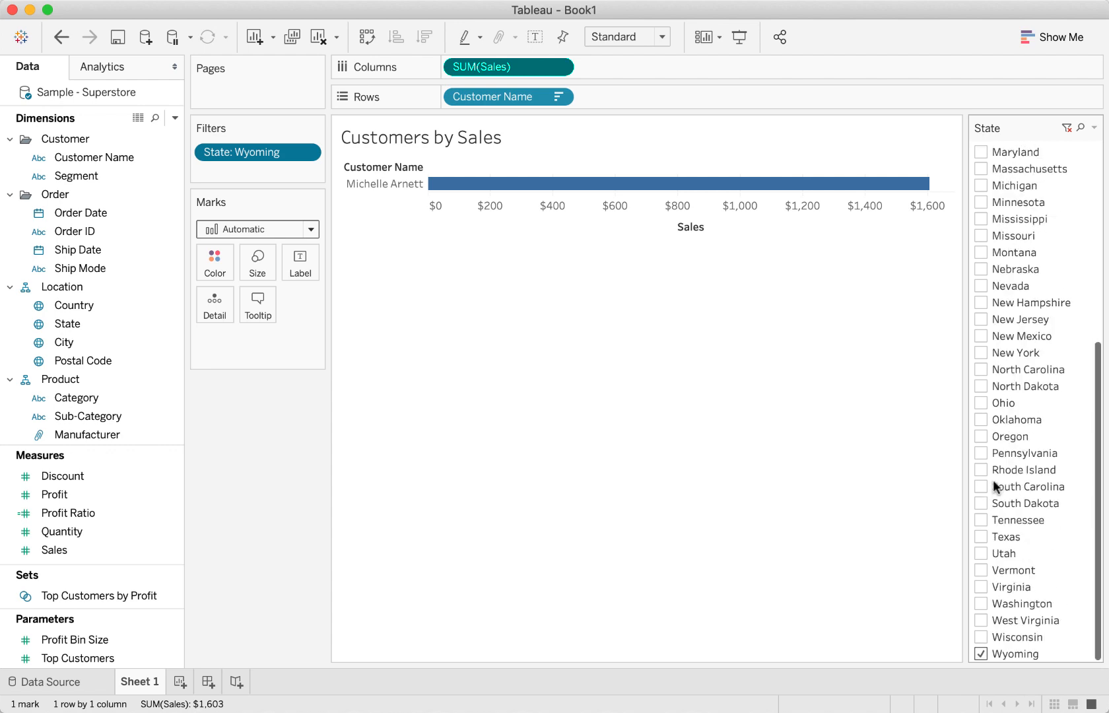
{"action": "scroll", "coordinate": [993, 485], "scroll_direction": "up", "scroll_amount": 10}
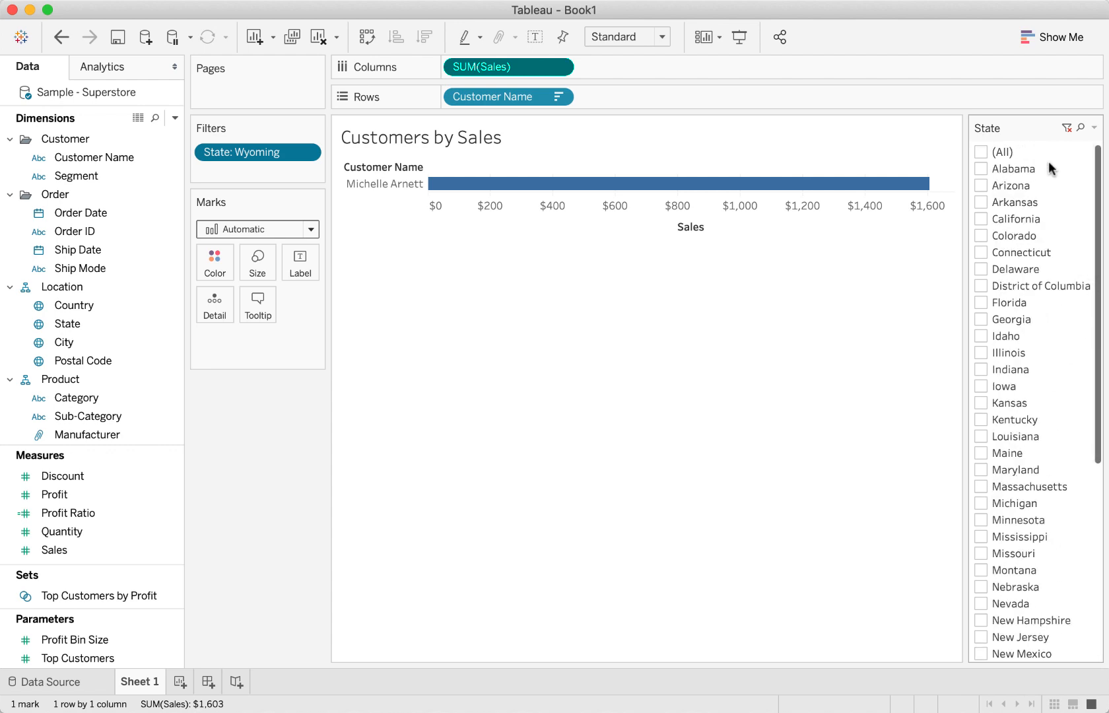
Step: Change the State filter card to Single Value (dropdown) and filter the chart by Michigan, followed by Montana
{"action": "left_click", "coordinate": [1094, 128]}
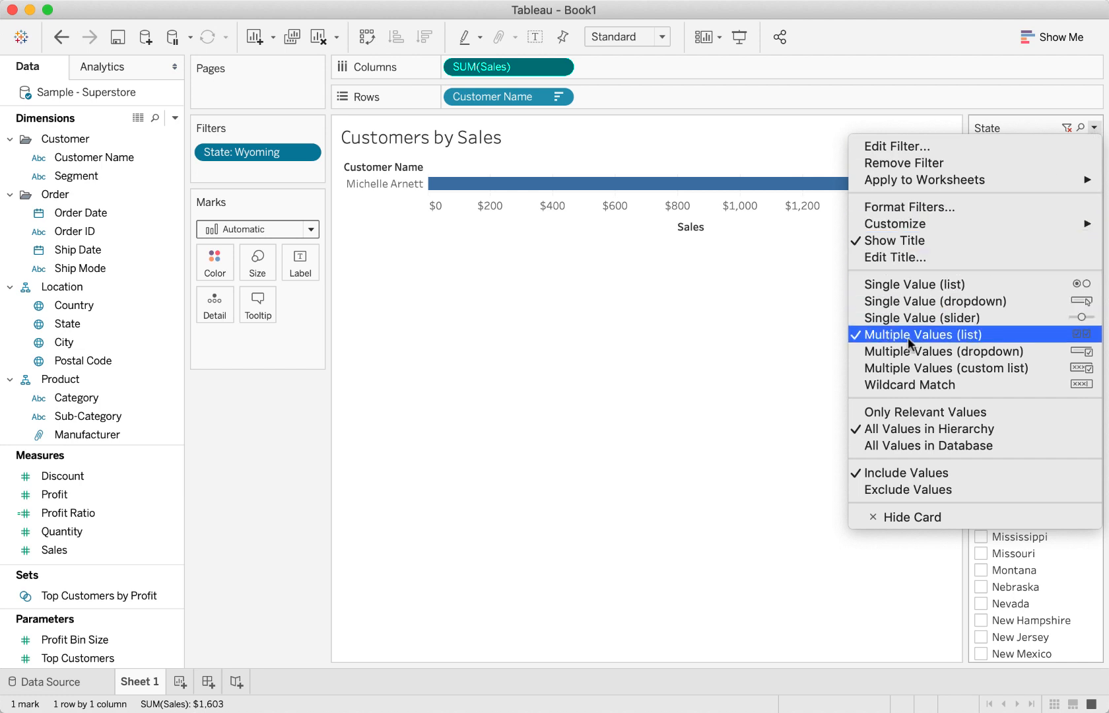
{"action": "left_click", "coordinate": [924, 301]}
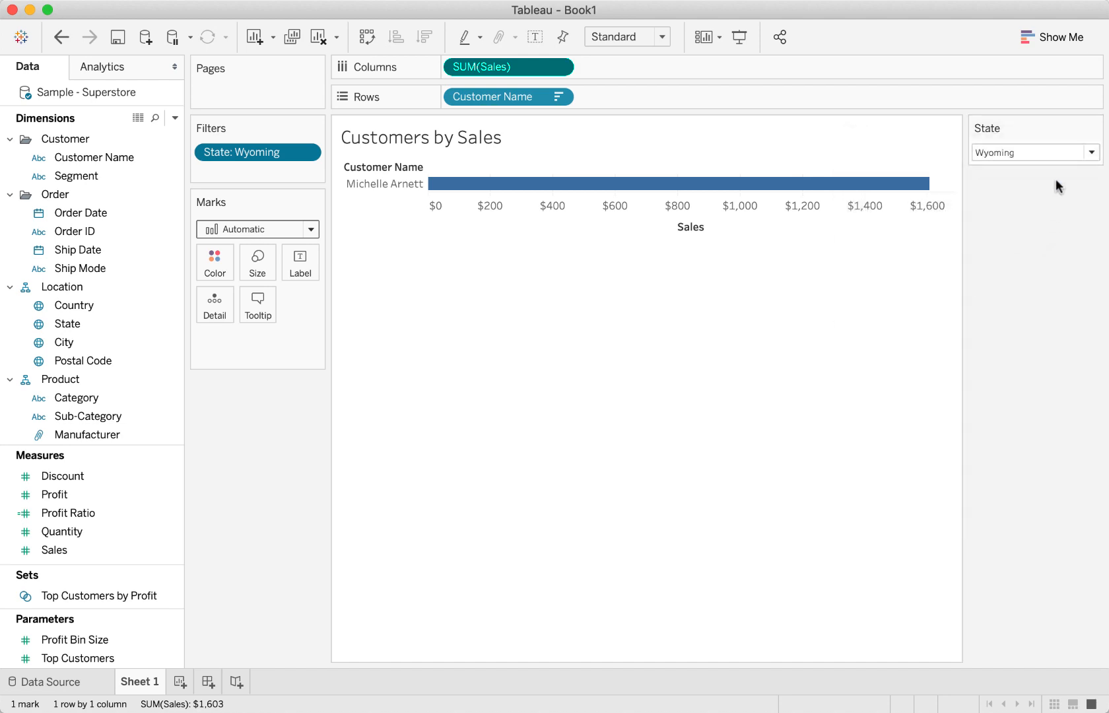
{"action": "left_click", "coordinate": [1091, 152]}
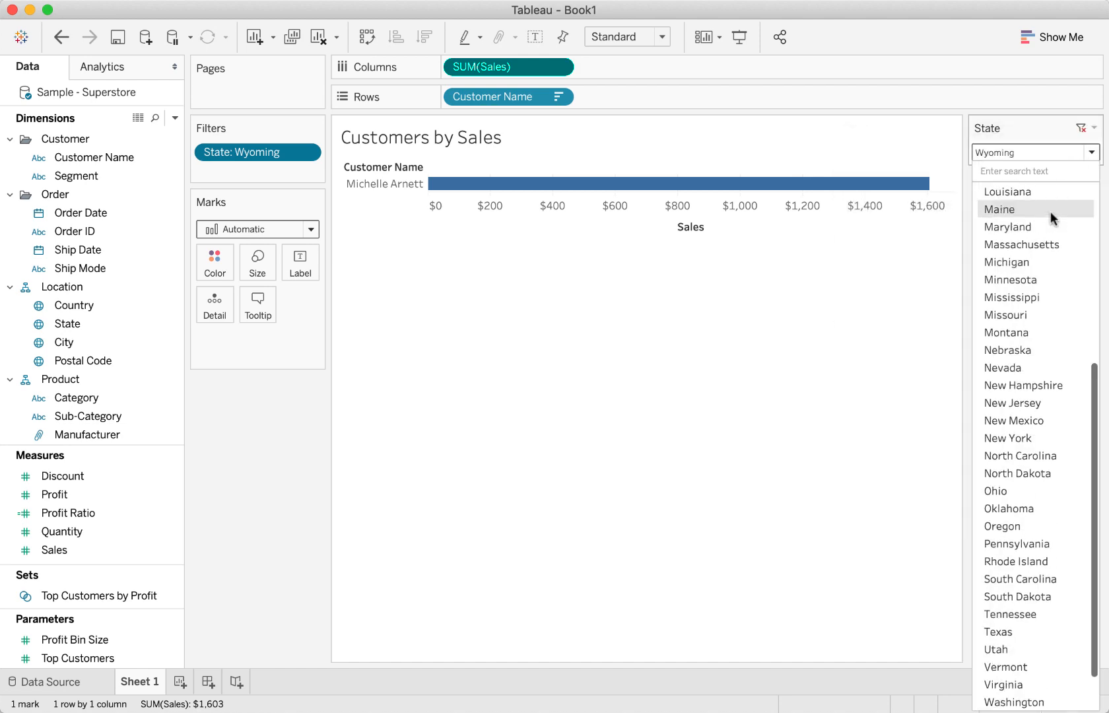
{"action": "left_click", "coordinate": [1022, 262]}
{"action": "left_click", "coordinate": [1024, 152]}
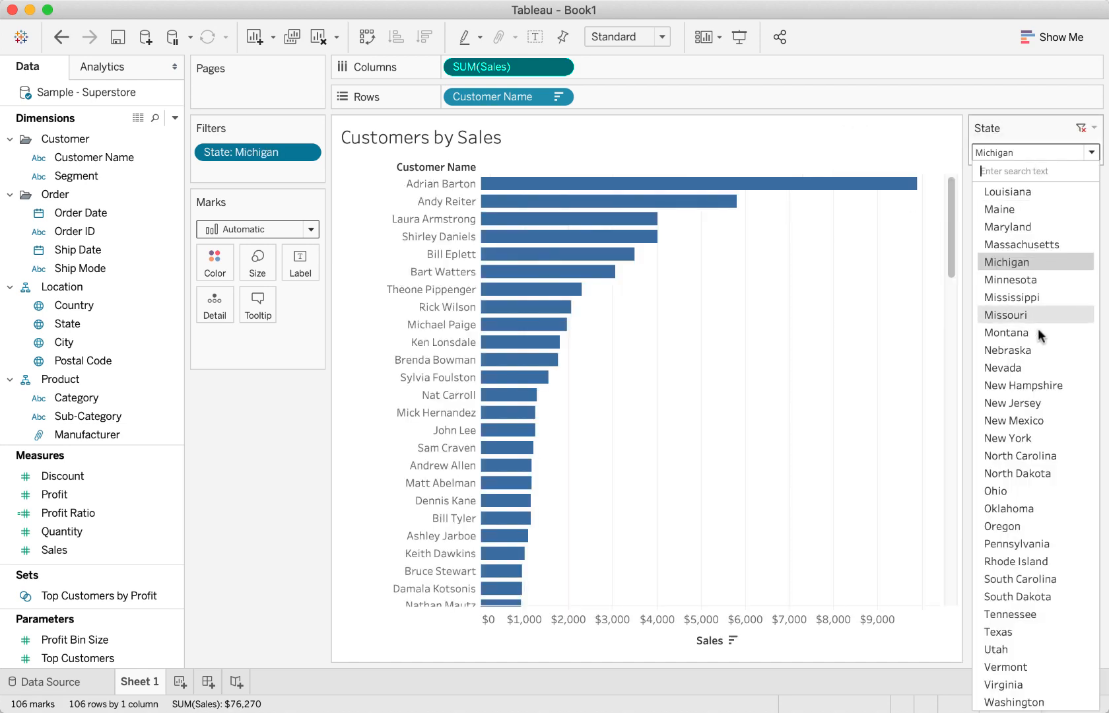
{"action": "left_click", "coordinate": [1036, 332]}
{"action": "left_click", "coordinate": [1091, 152]}
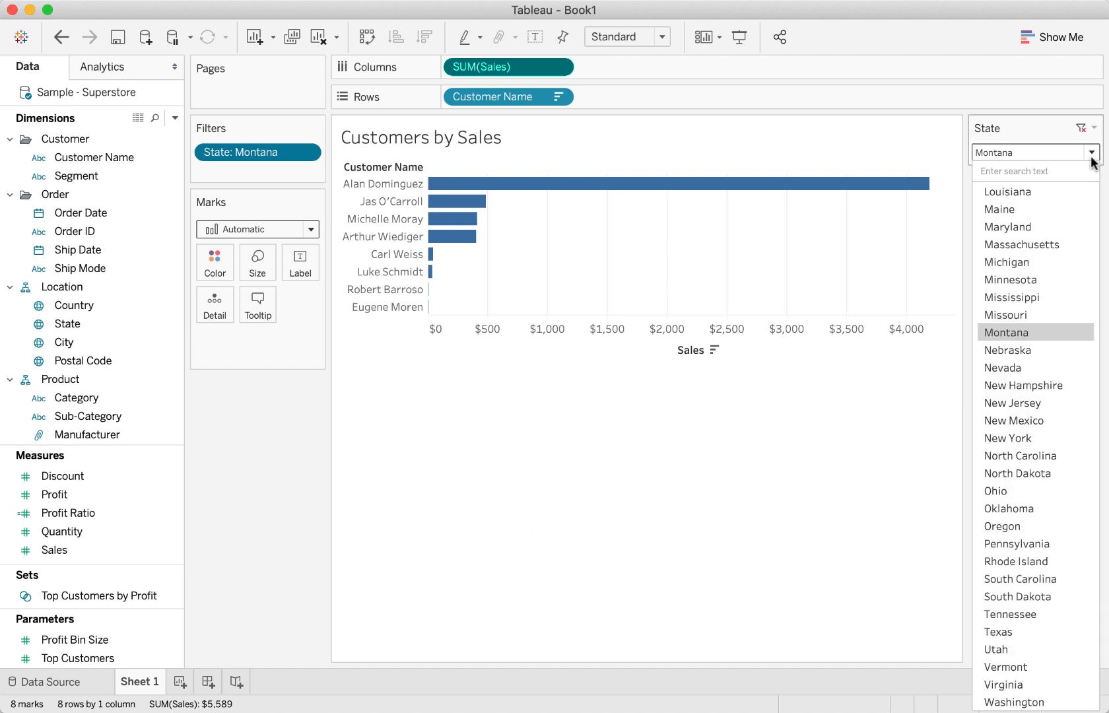
Step: Change the State filter card to Multiple Values (dropdown) and add Connecticut, Idaho, Kansas and Arkansas to the selection
{"action": "left_click", "coordinate": [1097, 126]}
{"action": "left_click", "coordinate": [1097, 127]}
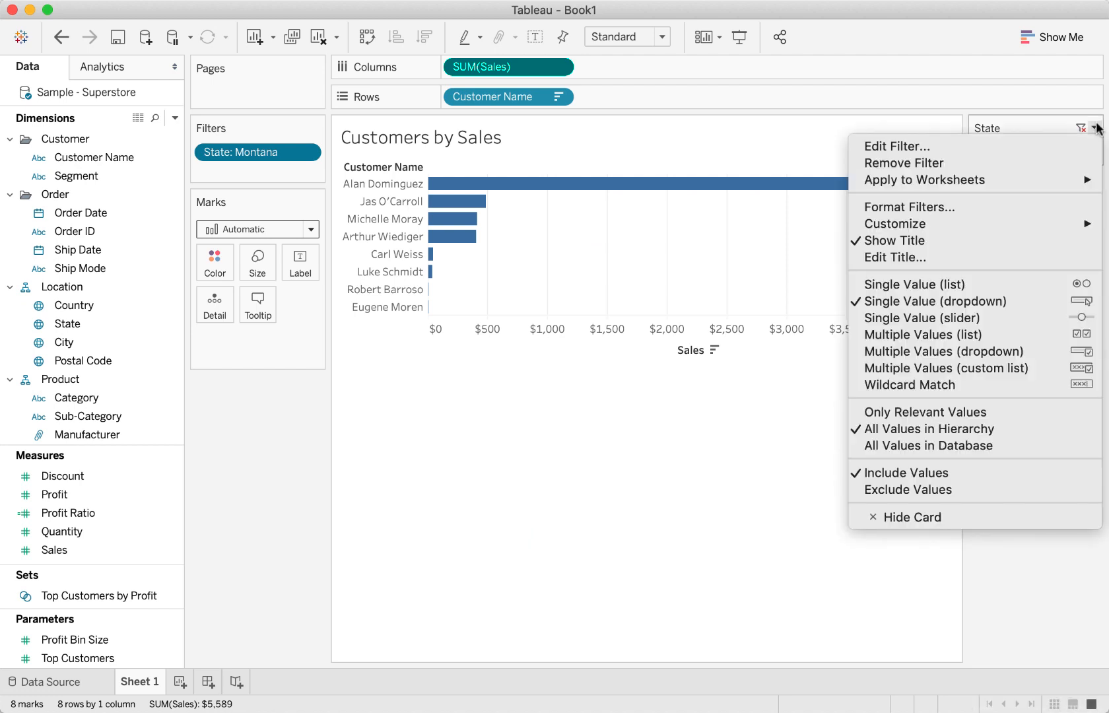
{"action": "left_click", "coordinate": [1028, 353]}
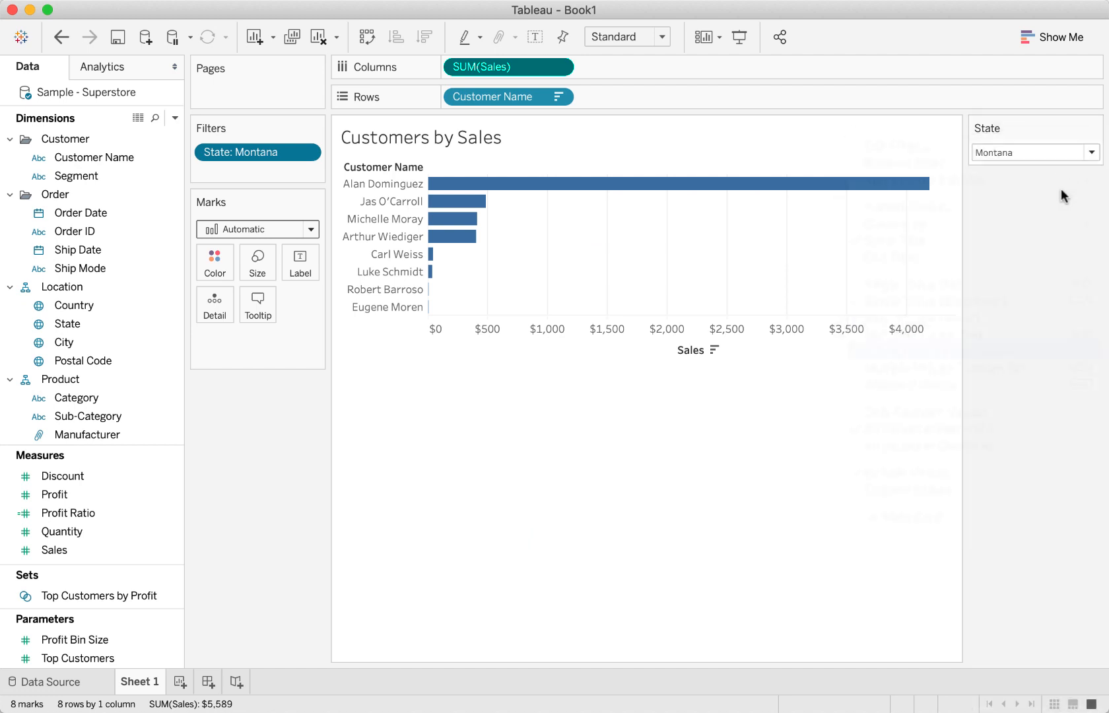
{"action": "left_click", "coordinate": [1045, 152]}
{"action": "left_click", "coordinate": [986, 289]}
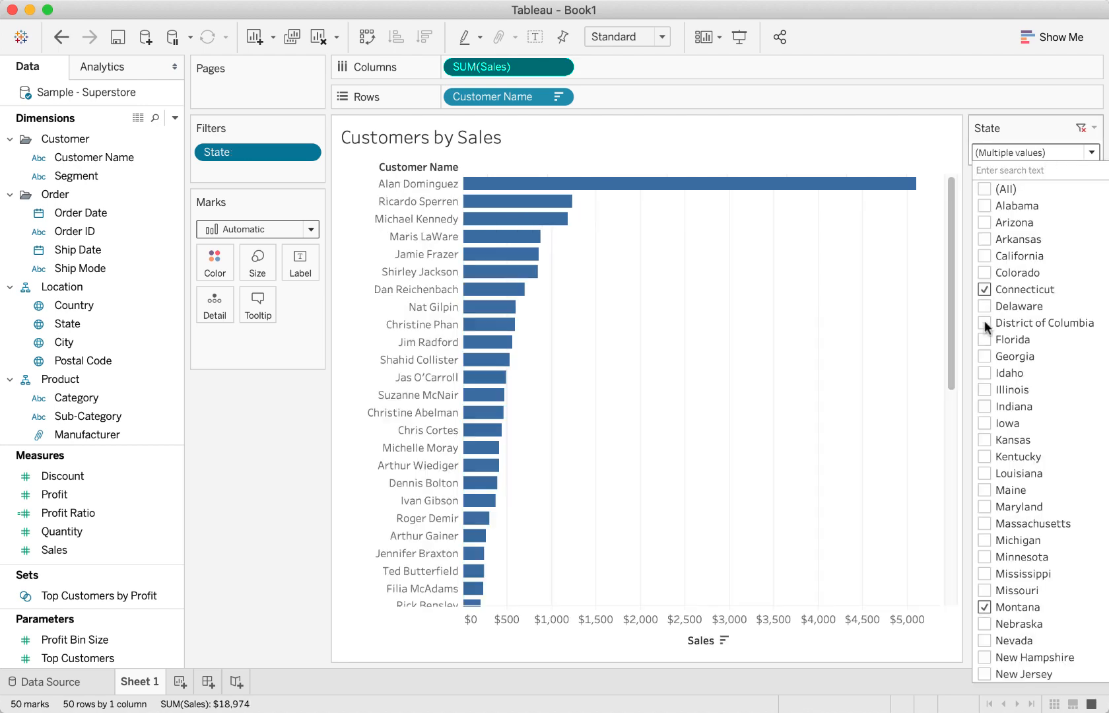
{"action": "left_click", "coordinate": [986, 372]}
{"action": "left_click", "coordinate": [985, 440]}
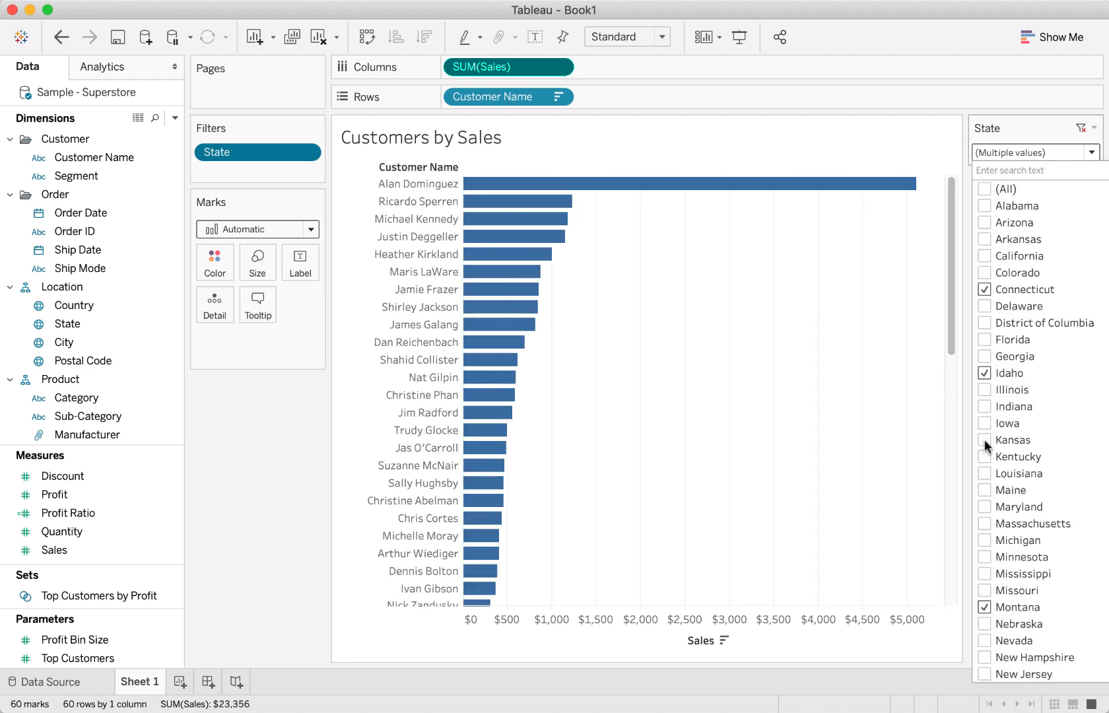
{"action": "left_click", "coordinate": [984, 240]}
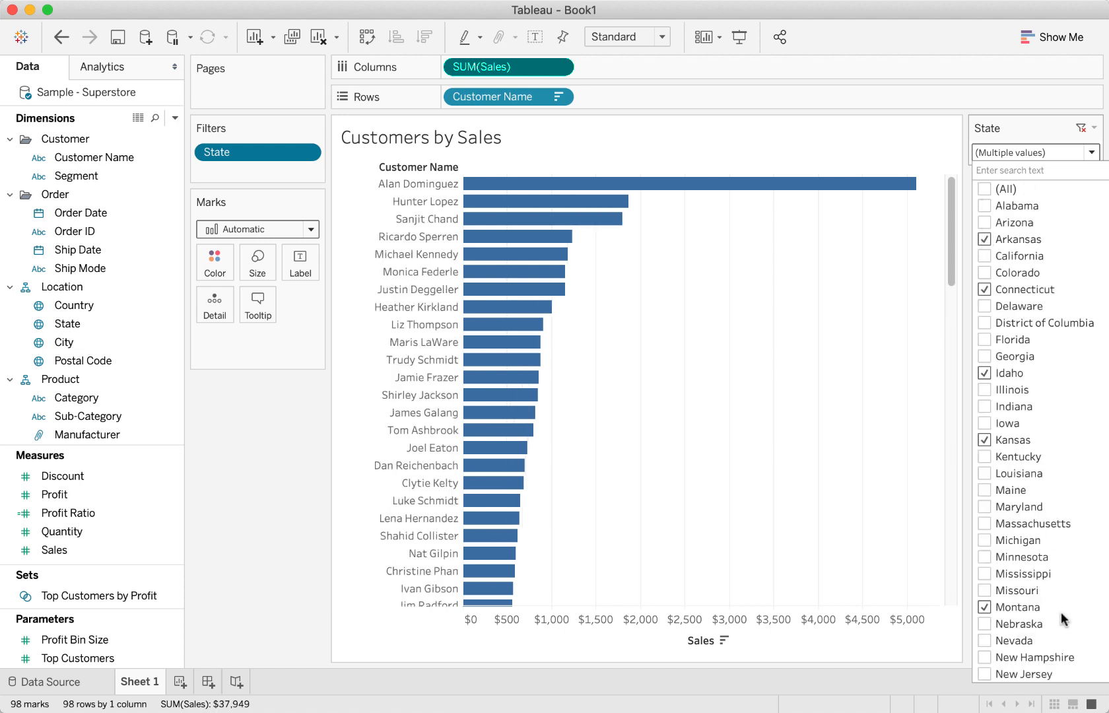
{"action": "left_click", "coordinate": [1027, 125]}
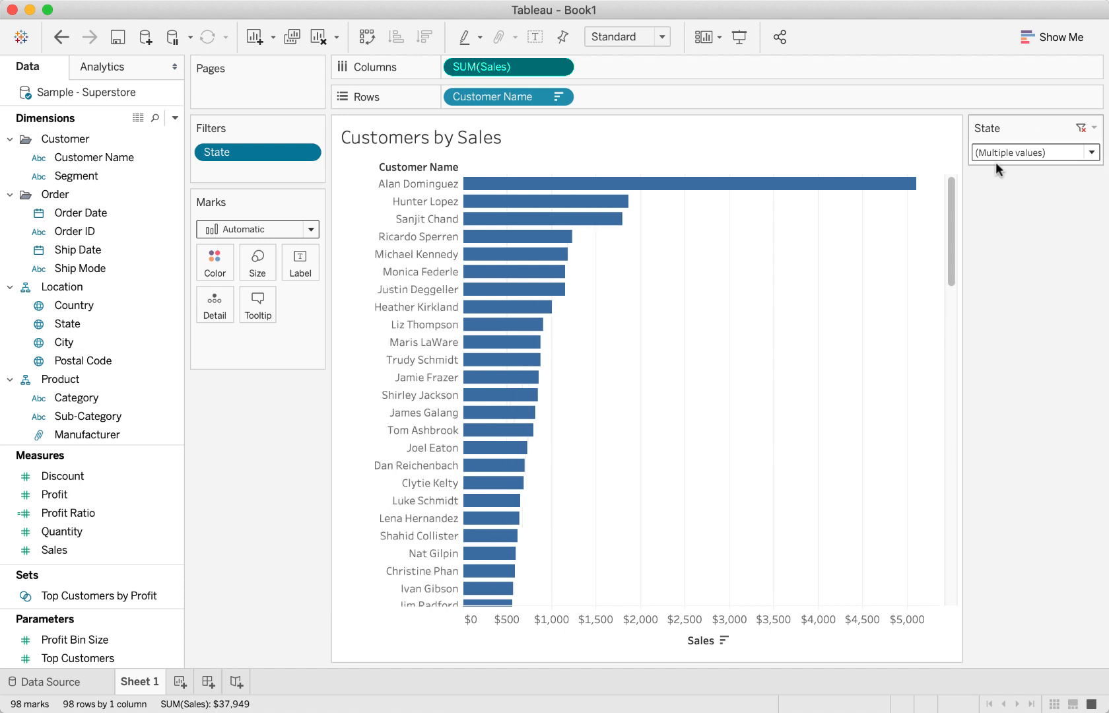
Step: Remove the State filter from the Customers by Sales chart
{"action": "scroll", "coordinate": [604, 324], "scroll_direction": "down", "scroll_amount": 5}
{"action": "scroll", "coordinate": [604, 324], "scroll_direction": "up", "scroll_amount": 5}
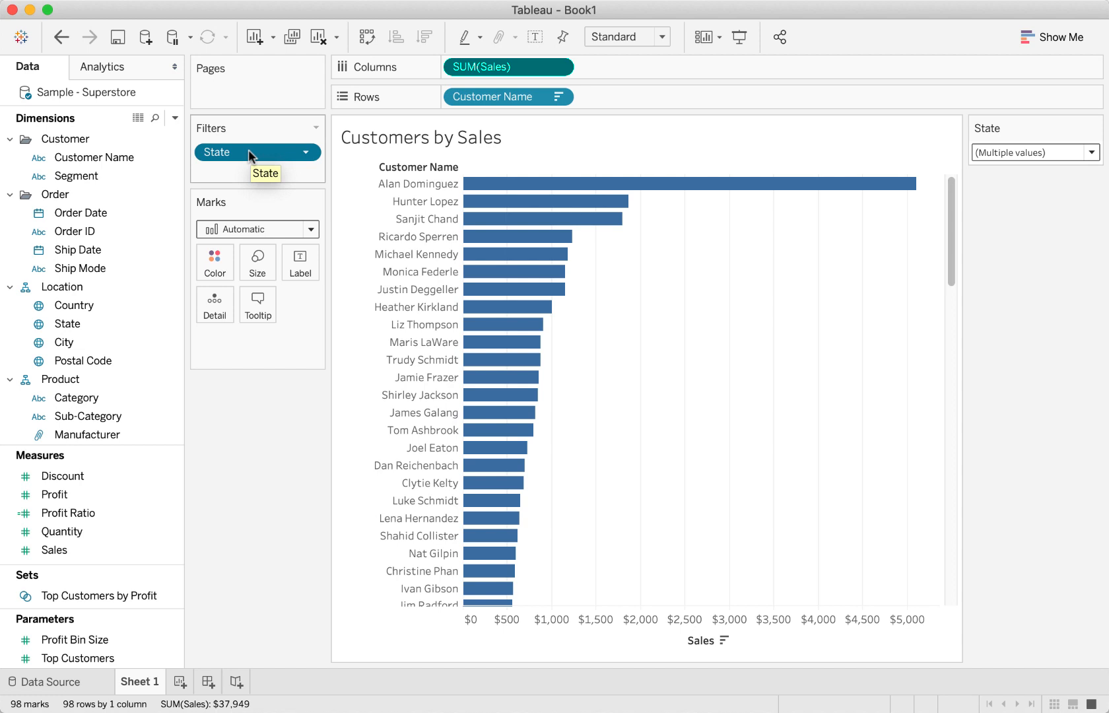
{"action": "left_click_drag", "start_coordinate": [252, 154], "coordinate": [249, 426]}
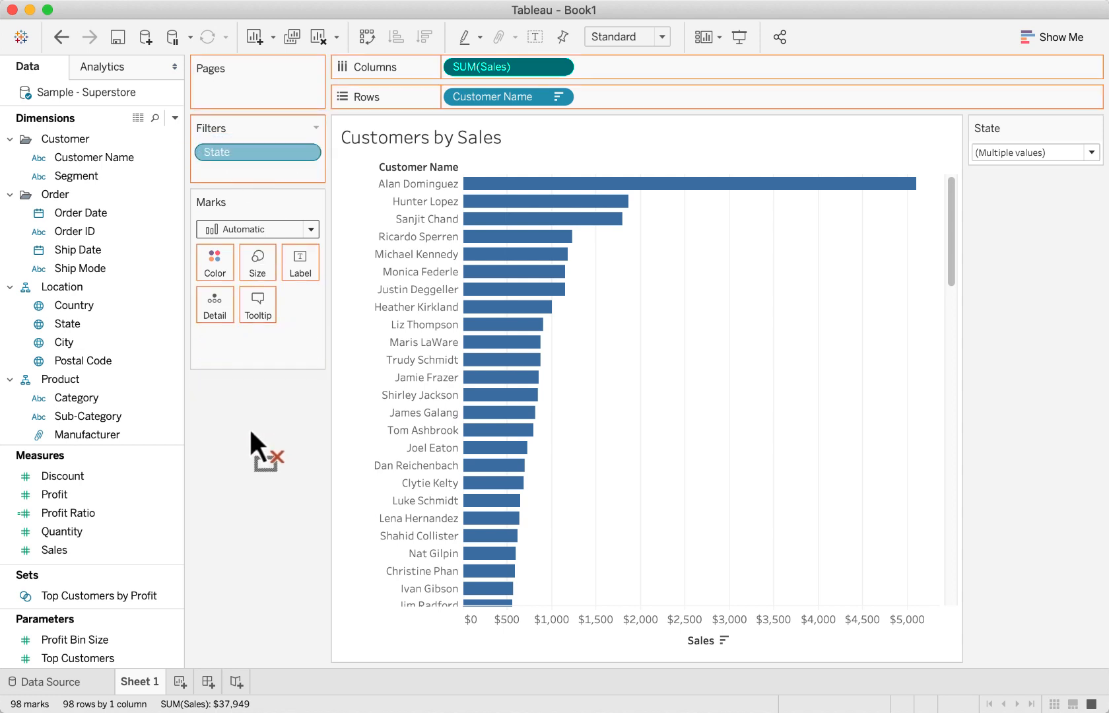
Step: Add a Customer Name filter that keeps the top 10 customers by Sum of Sales
{"action": "left_click_drag", "start_coordinate": [97, 158], "coordinate": [231, 161]}
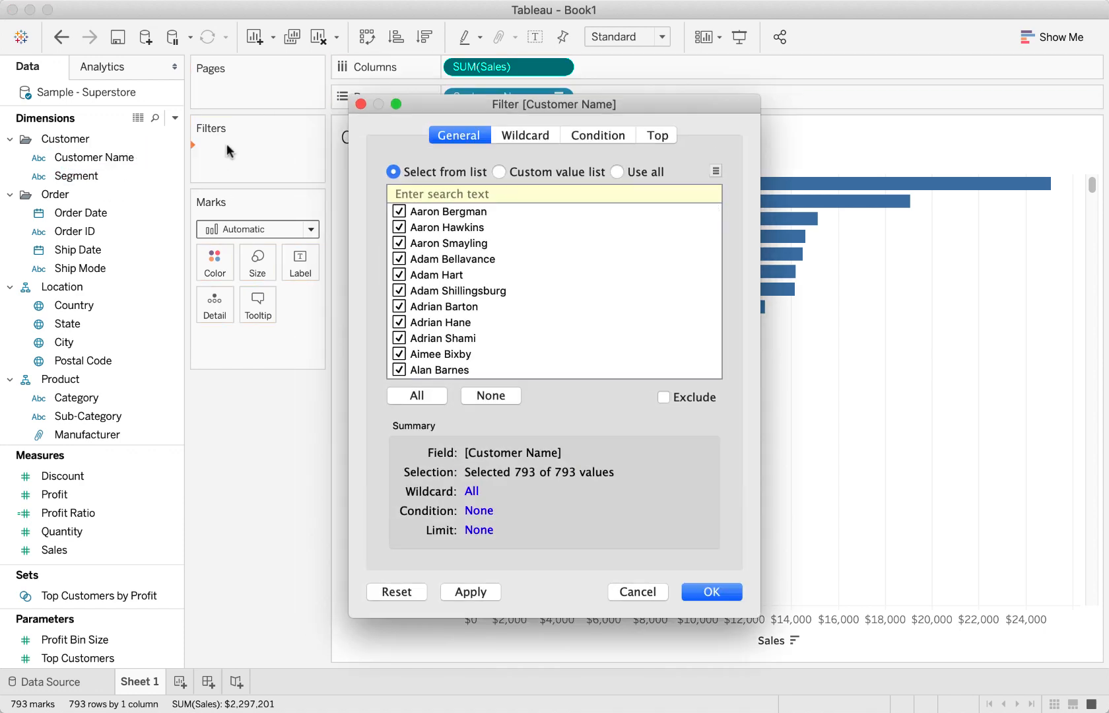
{"action": "left_click", "coordinate": [652, 137]}
{"action": "left_click", "coordinate": [446, 181]}
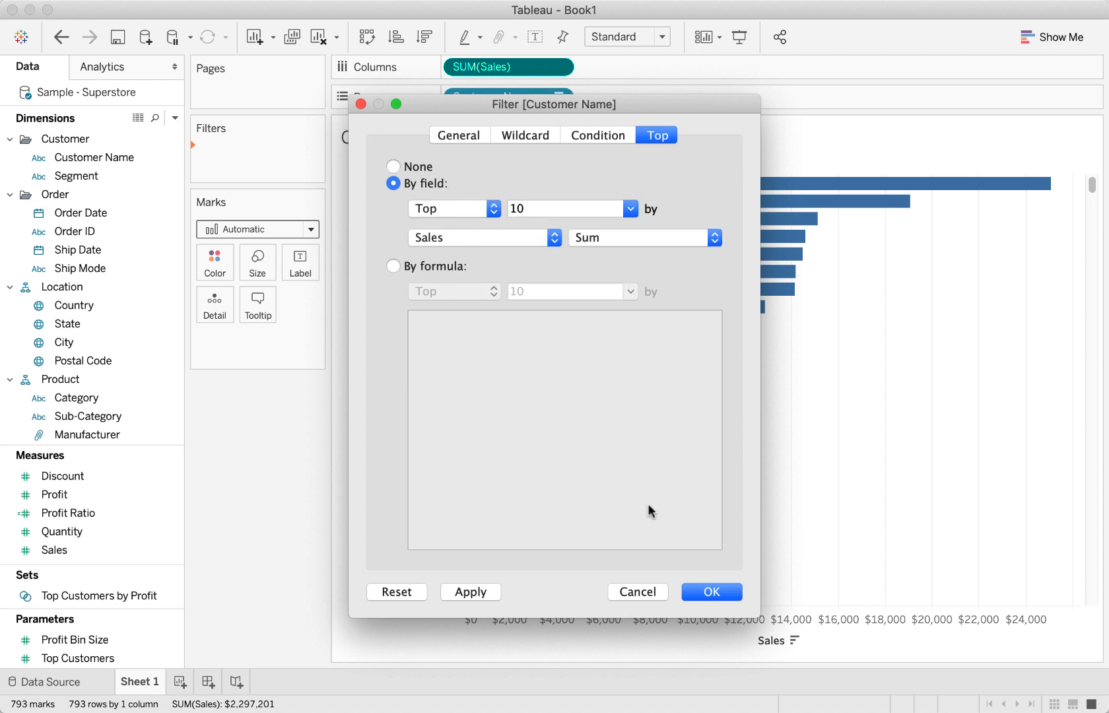
{"action": "left_click", "coordinate": [481, 592]}
{"action": "left_click", "coordinate": [693, 591]}
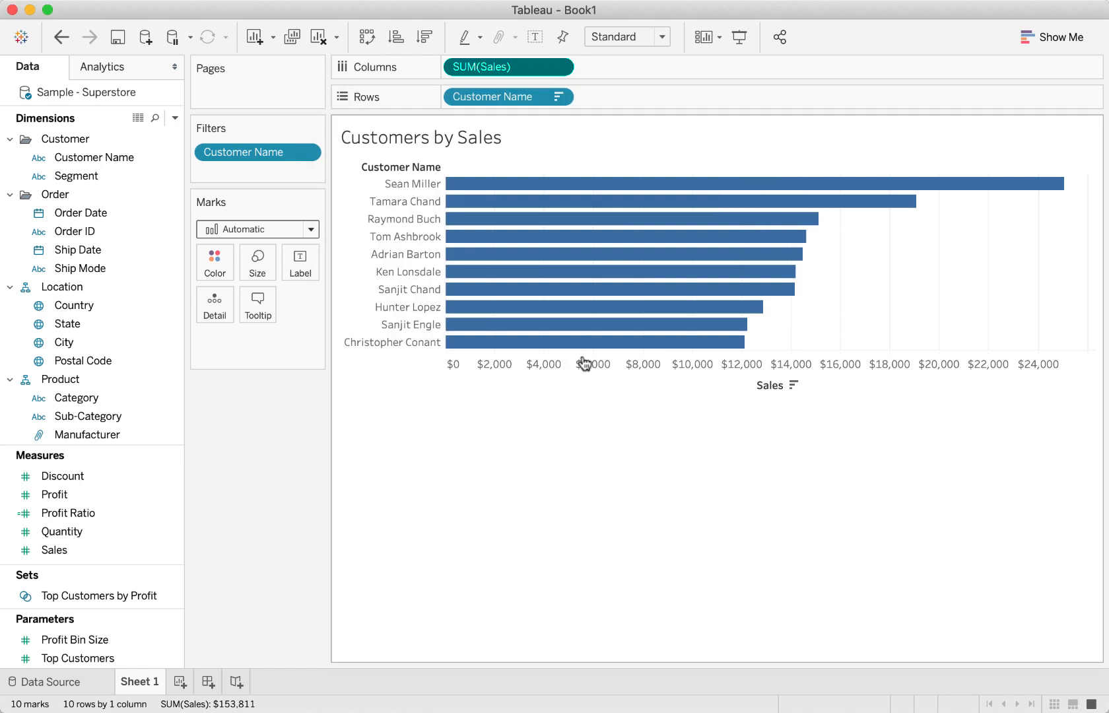
{"action": "mouse_move", "coordinate": [474, 343]}
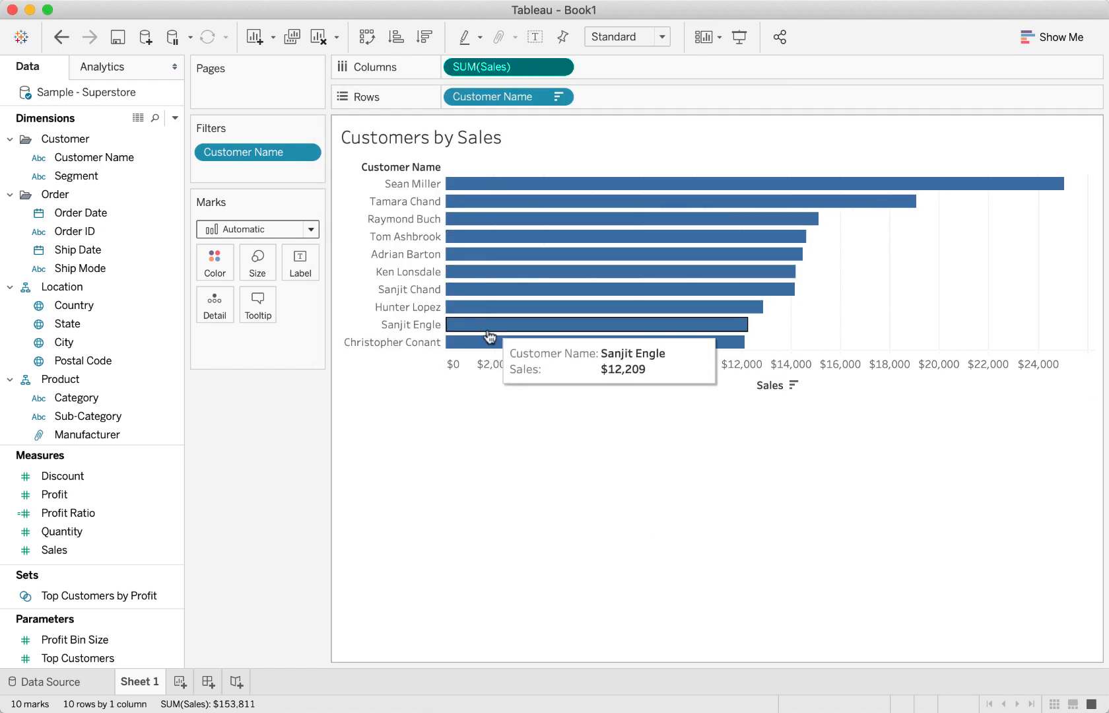
Step: Edit the Customer Name filter to keep the bottom 10 customers by Sum of Sales, and inspect the highest bar
{"action": "left_click", "coordinate": [306, 153]}
{"action": "left_click", "coordinate": [303, 173]}
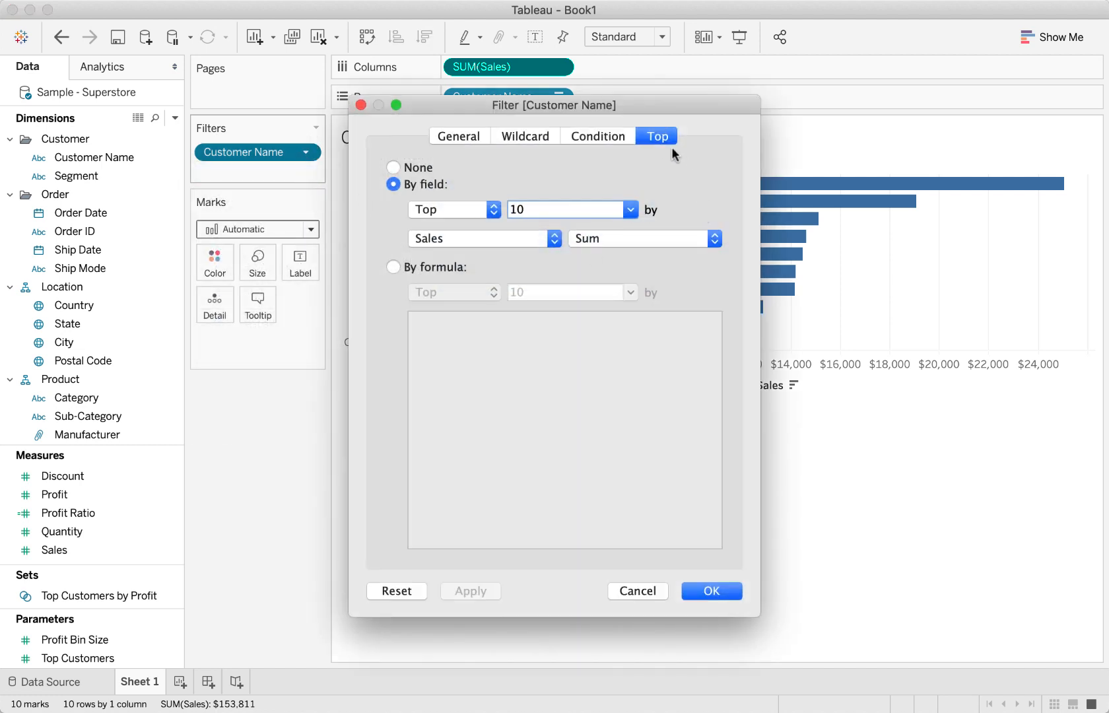
{"action": "left_click", "coordinate": [458, 209]}
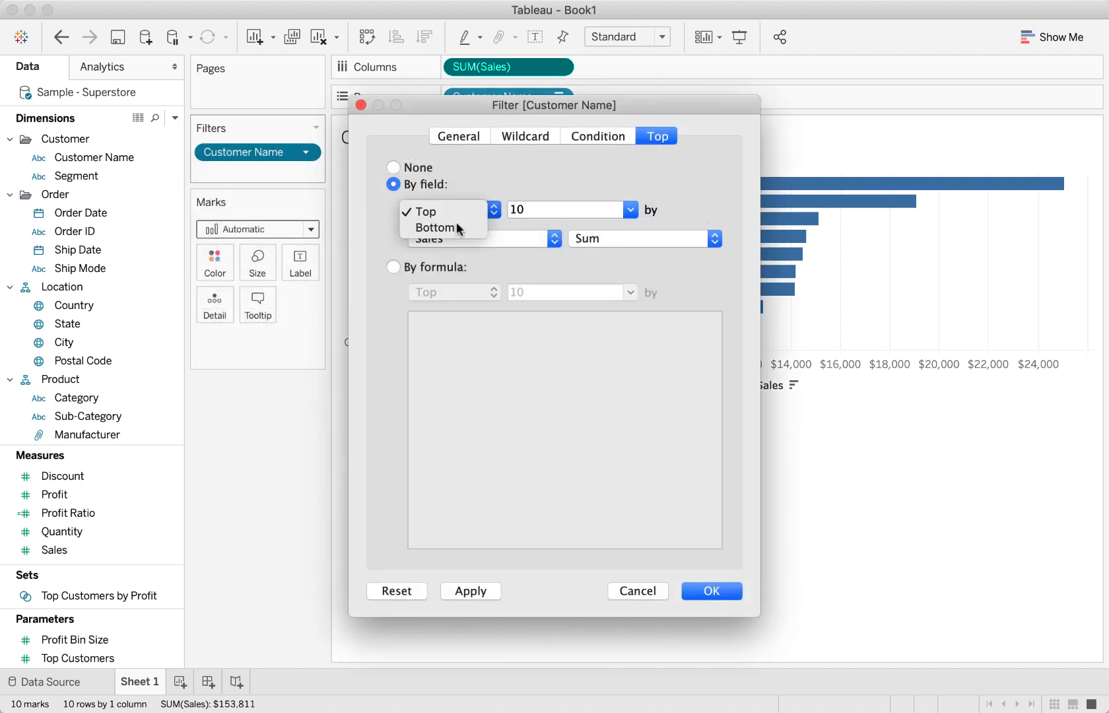
{"action": "left_click", "coordinate": [436, 227]}
{"action": "left_click", "coordinate": [485, 589]}
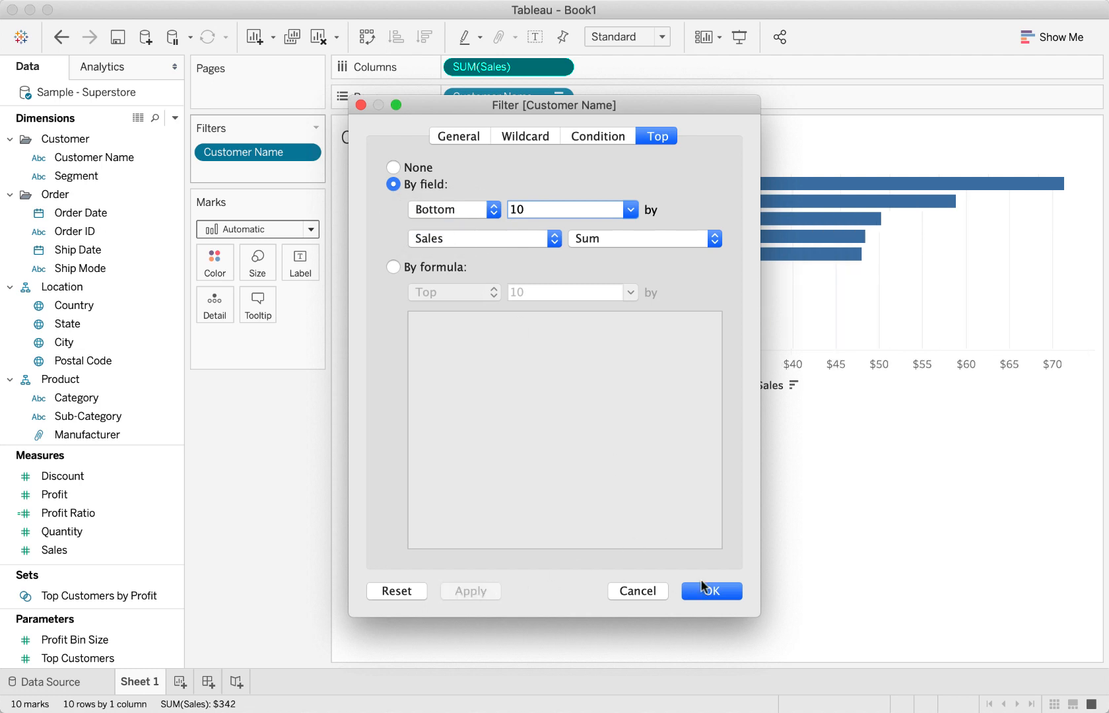
{"action": "left_click", "coordinate": [704, 587]}
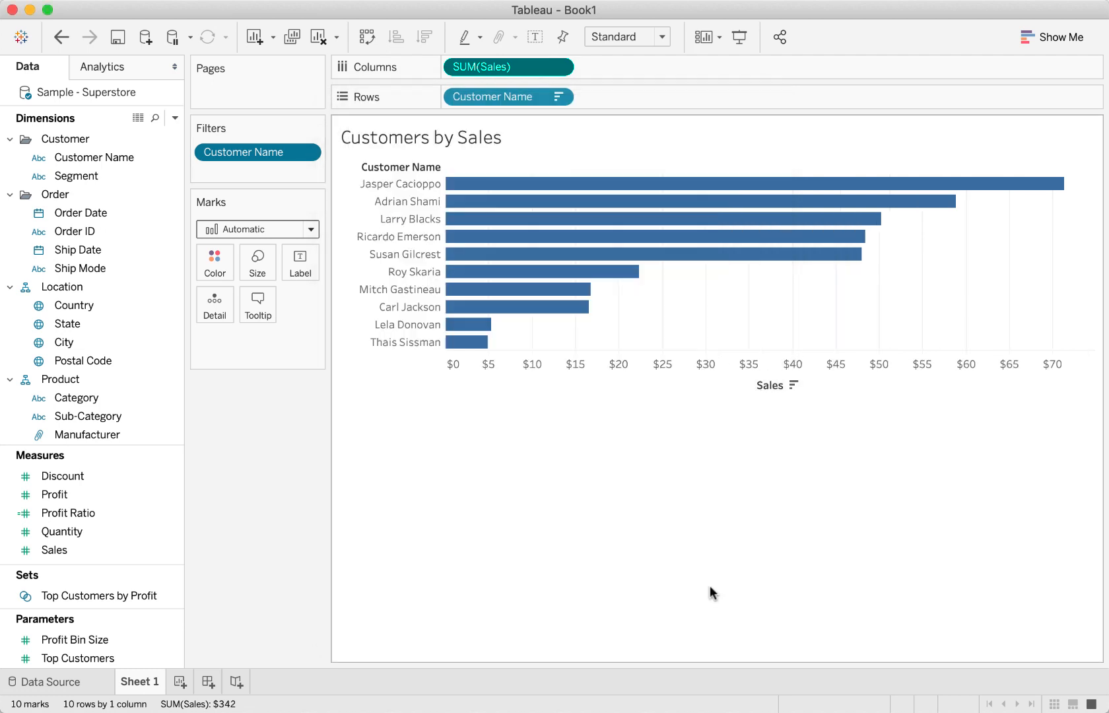
{"action": "mouse_move", "coordinate": [1023, 190]}
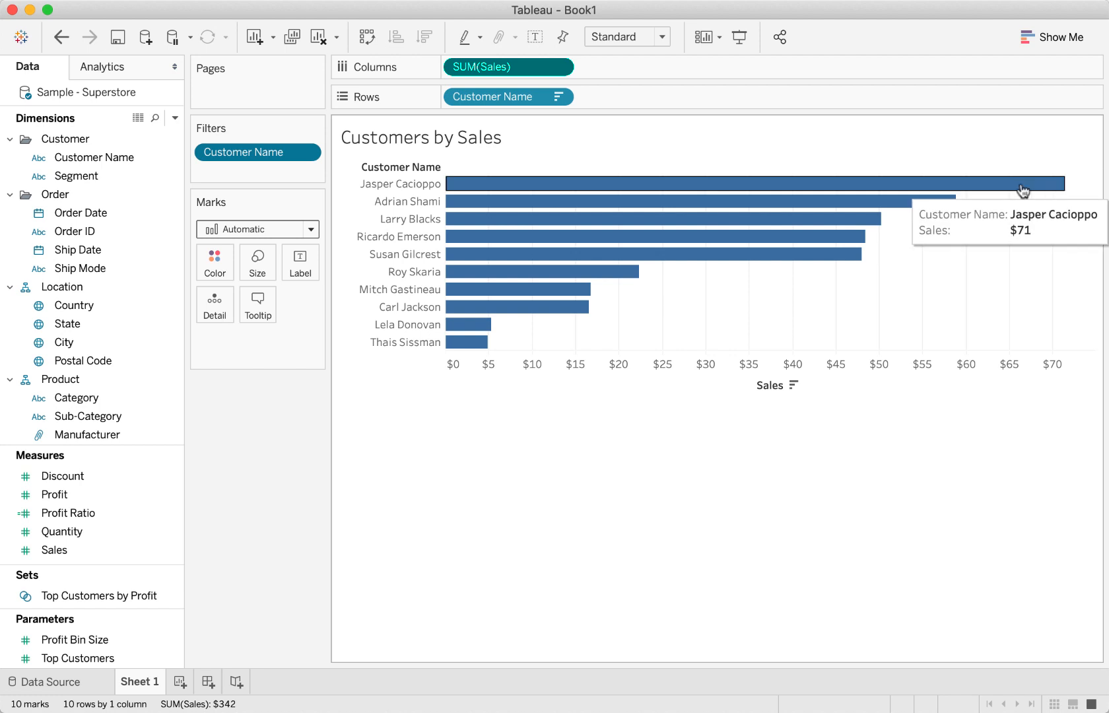